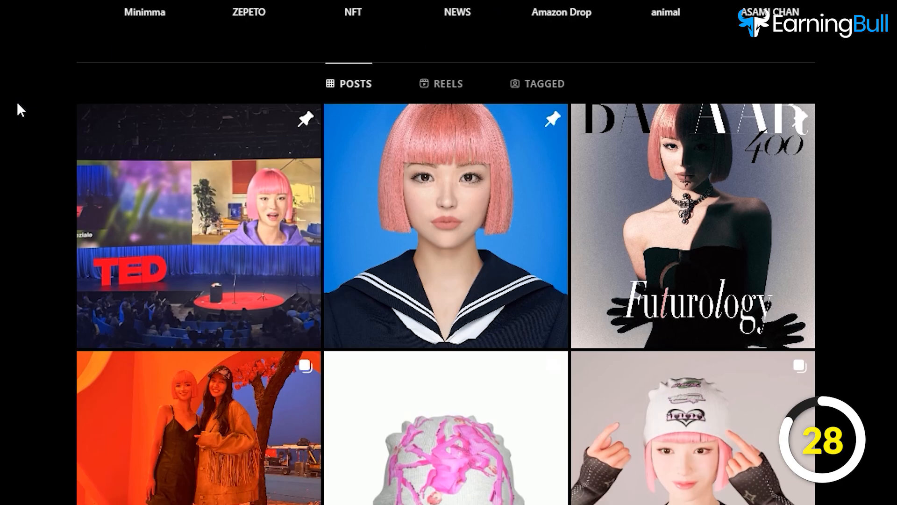
Step: Browse the Instagram profiles of virtual influencers, including bermudaisbae, shudu.gram and rozy.gram, to examine their posts
scroll(19, 108, "down", 5)
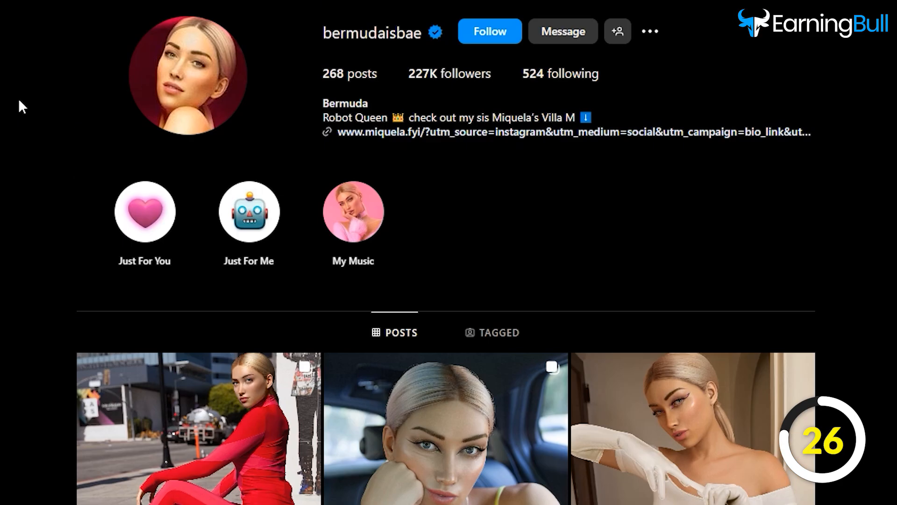
scroll(18, 103, "down", 15)
scroll(19, 98, "down", 5)
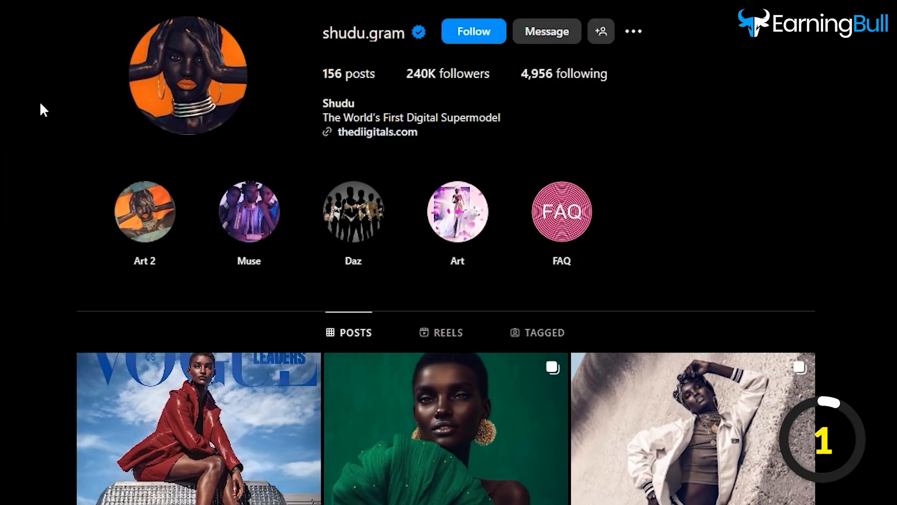
scroll(40, 103, "down", 5)
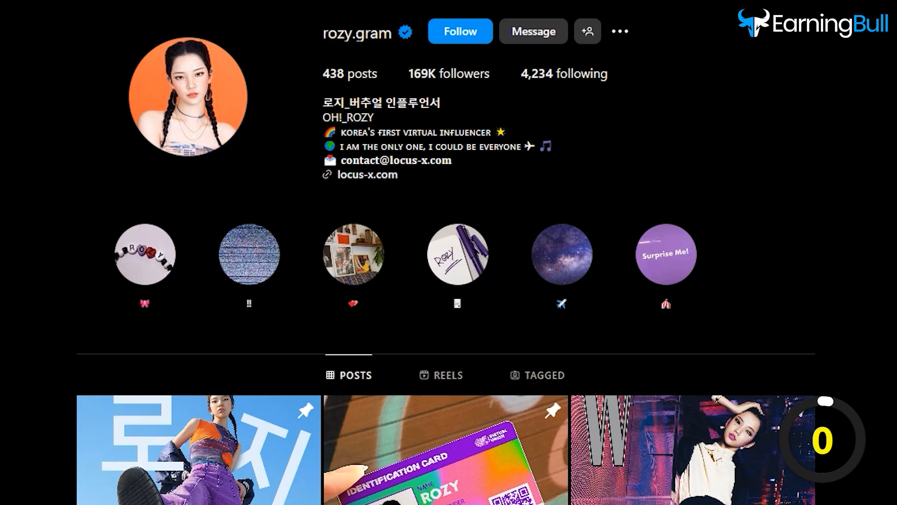
scroll(448, 252, "down", 5)
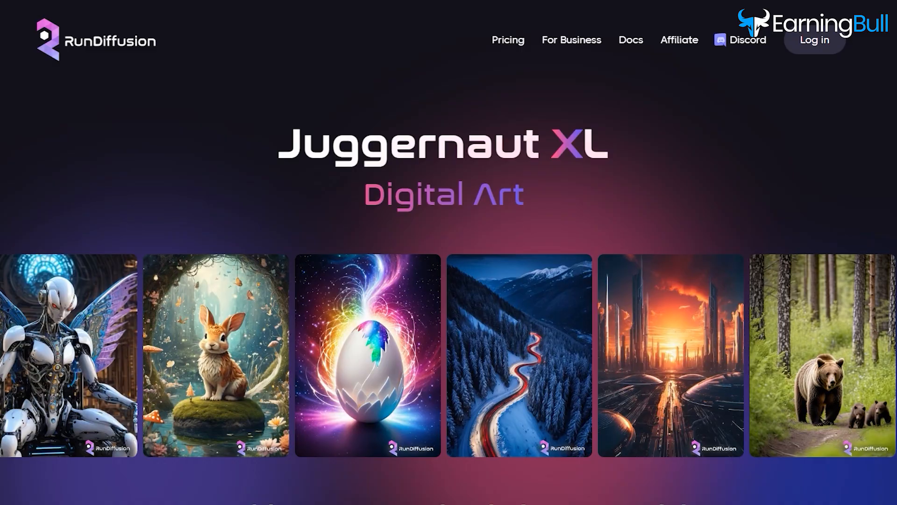
Step: Look over the Juggernaut XL page and the Fooocus home page with its sample images
scroll(449, 252, "down", 4)
scroll(449, 252, "down", 5)
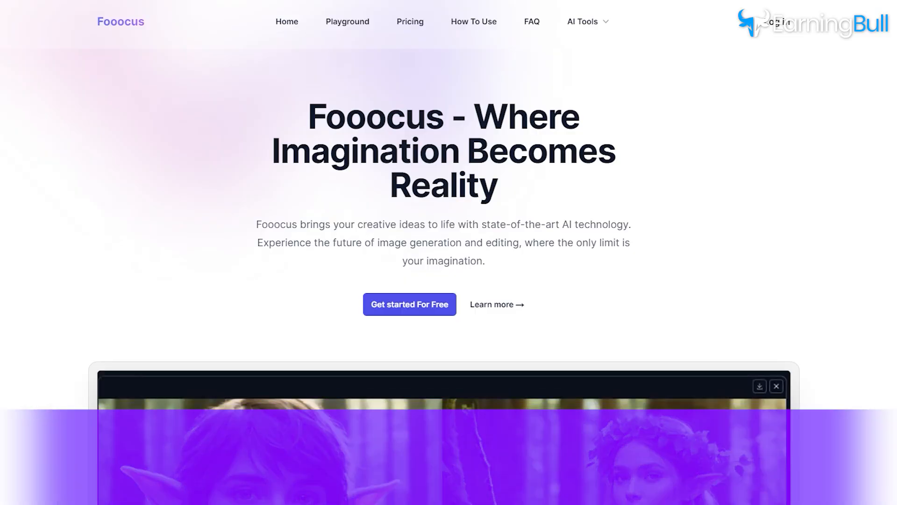
scroll(448, 234, "up", 1)
scroll(449, 234, "down", 1)
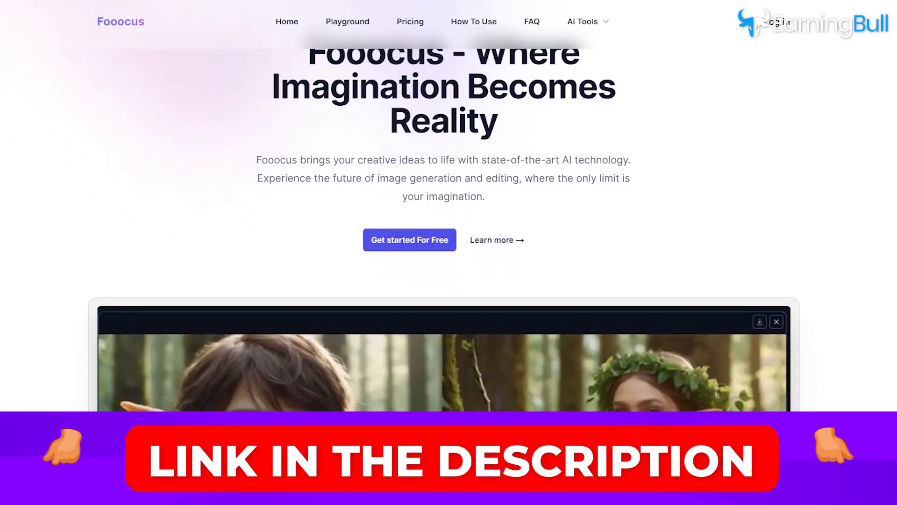
scroll(449, 252, "down", 3)
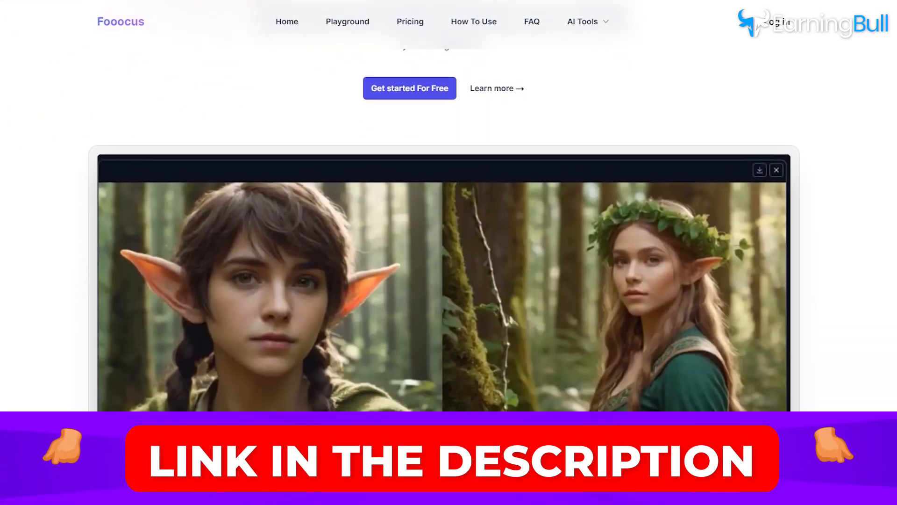
scroll(448, 253, "down", 4)
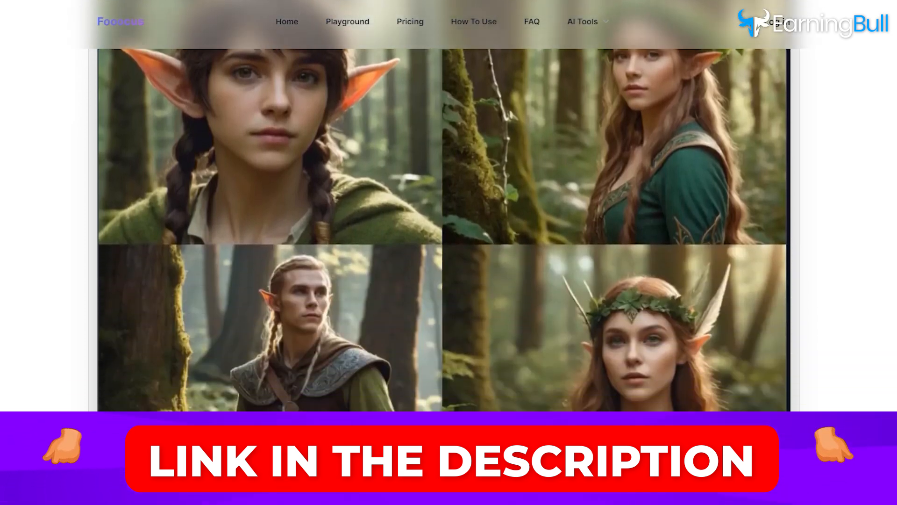
scroll(449, 229, "down", 4)
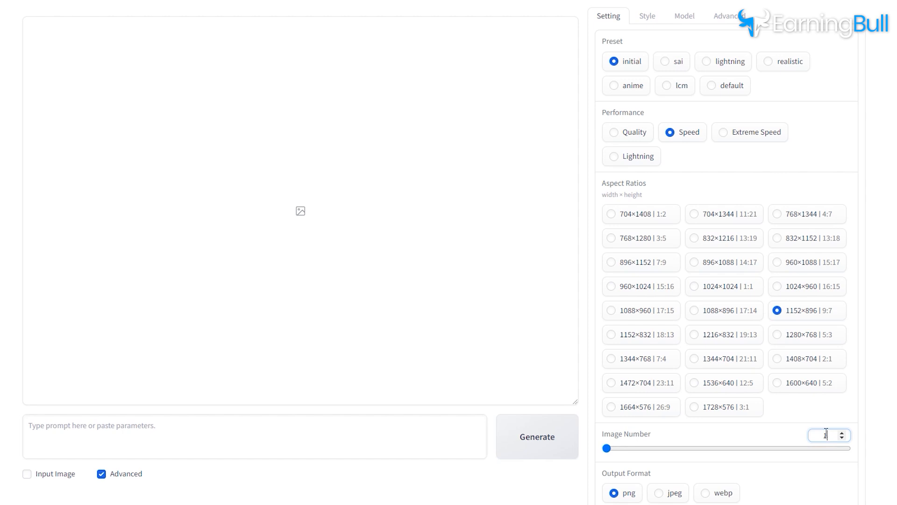
Step: Review the generator's general settings, style list and base model options, keeping the image number at 1
type("1")
scroll(791, 429, "down", 3)
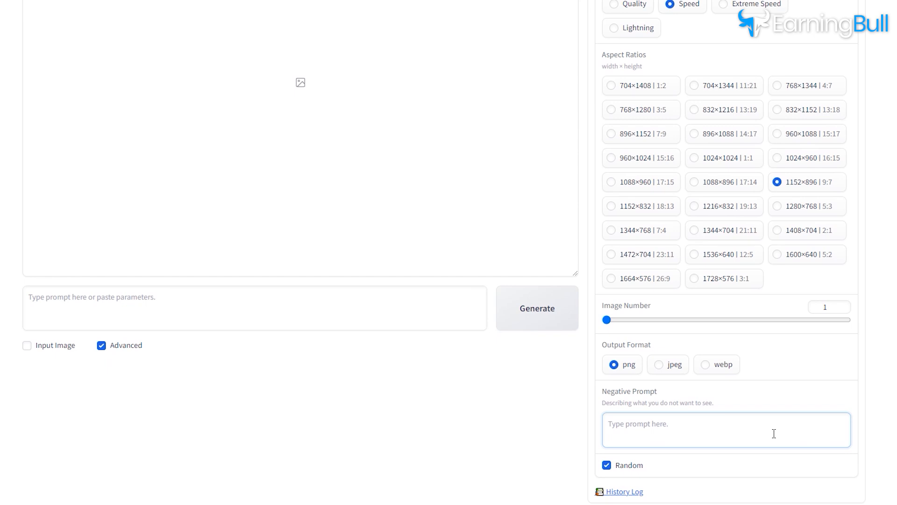
scroll(774, 433, "up", 3)
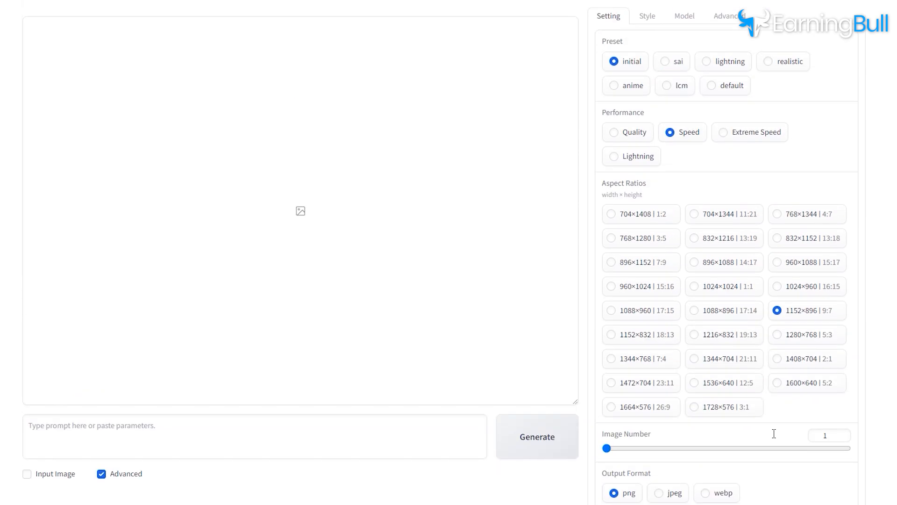
left_click(652, 17)
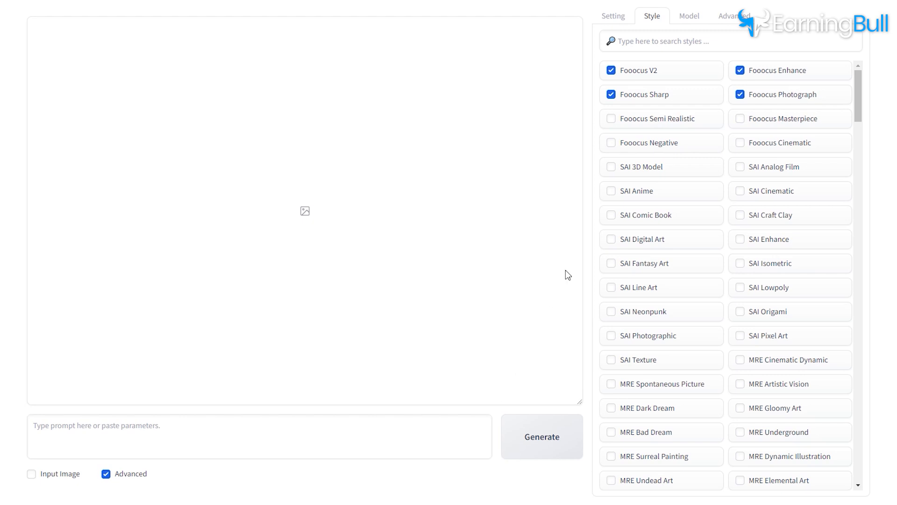
left_click(684, 15)
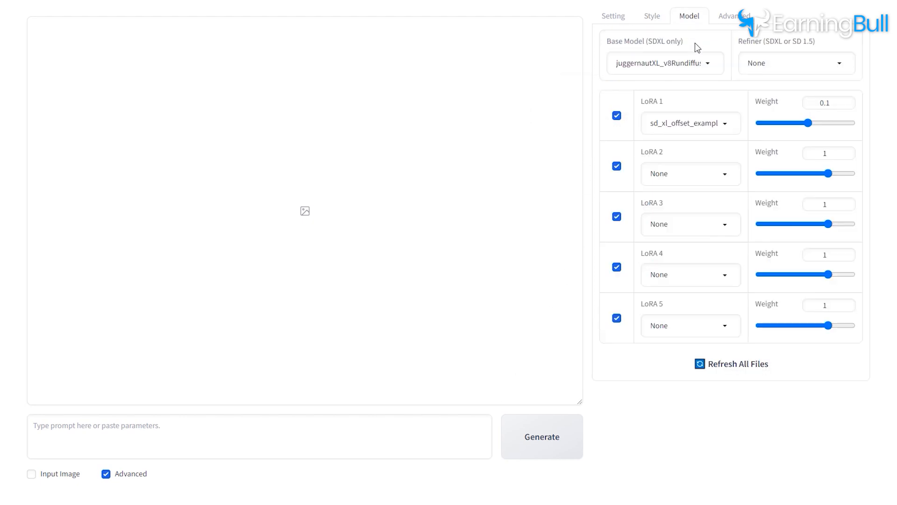
left_click_drag(711, 63, 615, 72)
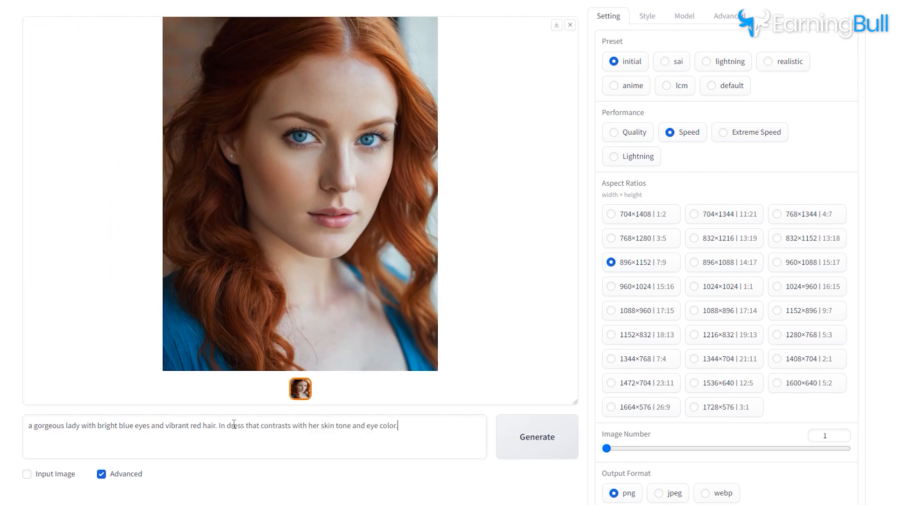
Step: Generate a portrait of the red-haired lady from the contrasting-dress prompt, and a batch of five from the "beautiful red dress" prompt
left_click(535, 449)
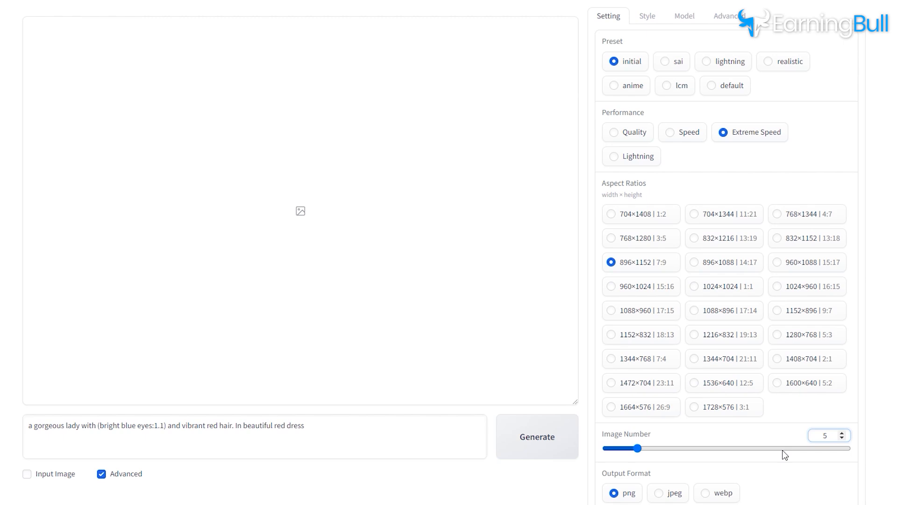
left_click(528, 438)
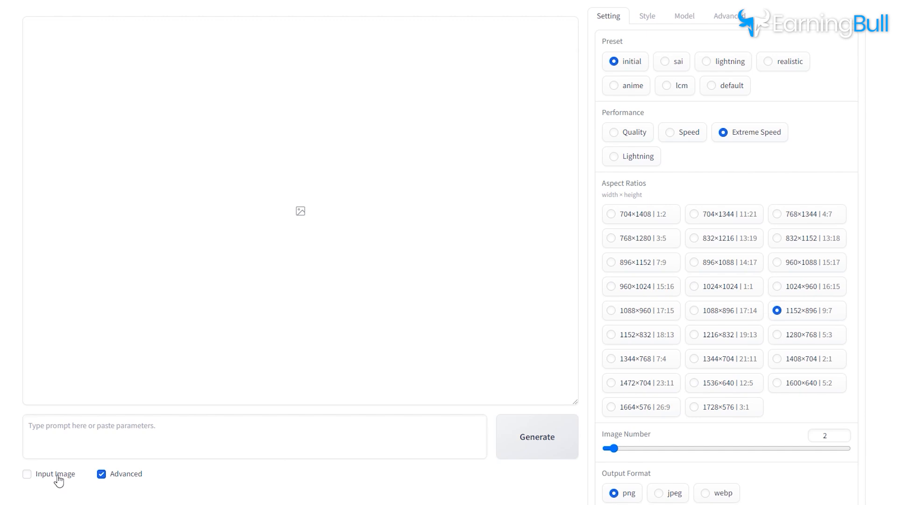
Step: Enable the input image with Image Prompt mode and show the advanced options for its image slots
left_click(59, 480)
scroll(59, 480, "down", 3)
left_click(123, 356)
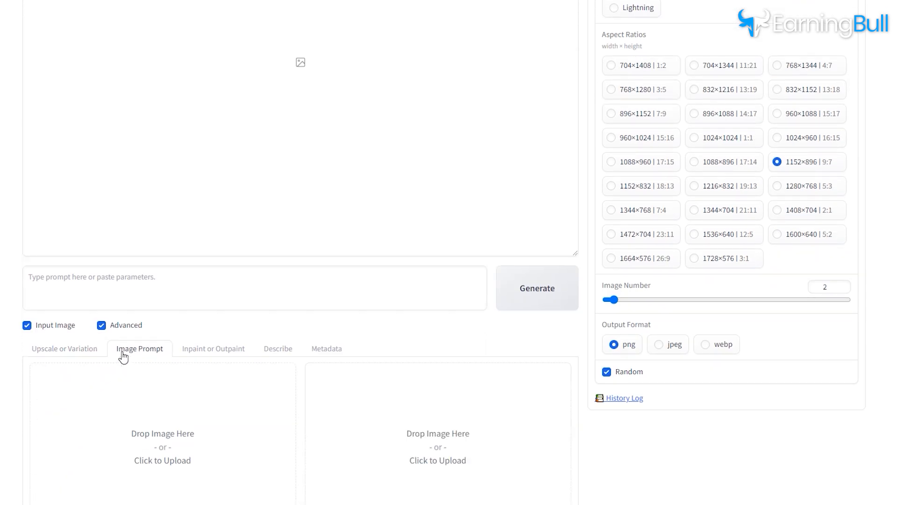
scroll(123, 356, "down", 5)
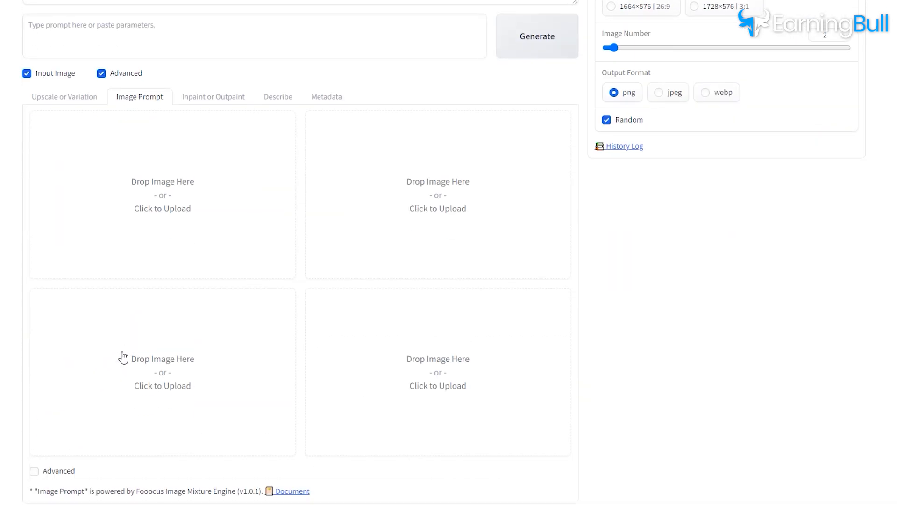
left_click(34, 471)
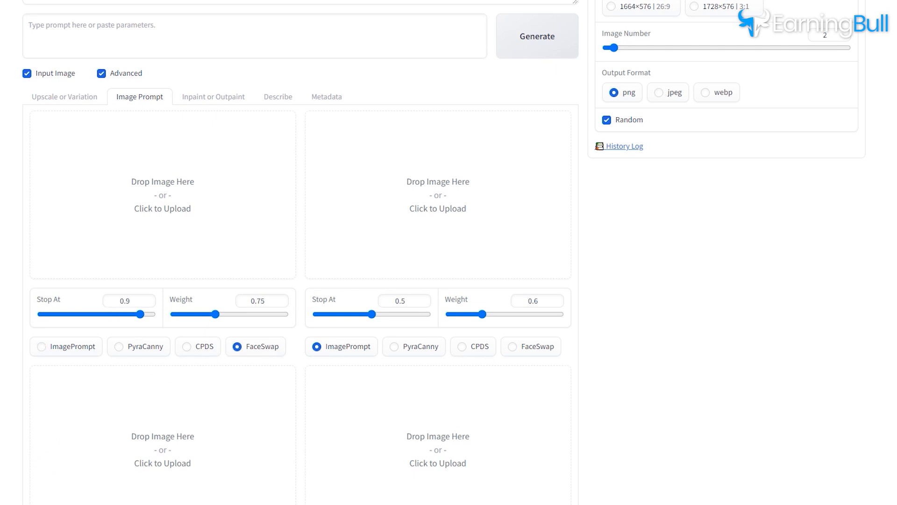
Step: Add the red-haired woman's portrait to the first FaceSwap slot with Stop At 0.95 and Weight 1.1
left_click_drag(254, 239, 248, 241)
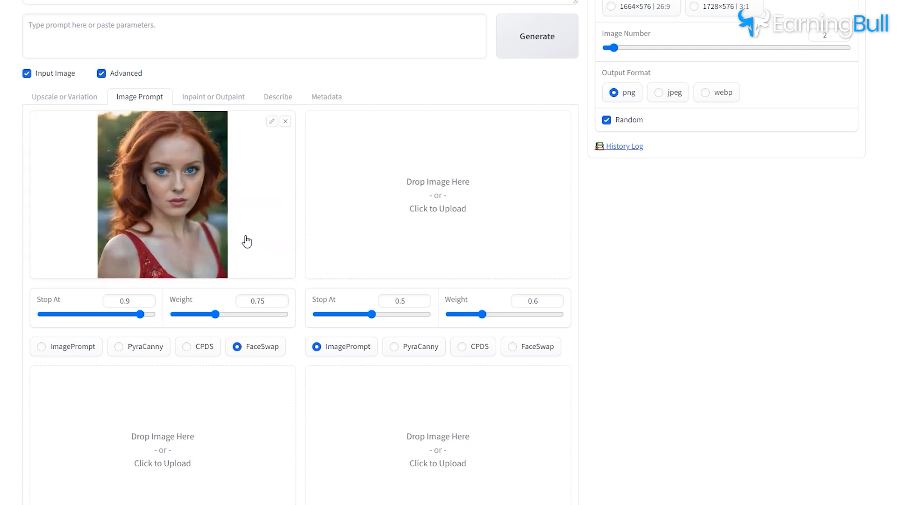
double_click(125, 301)
type("0.95")
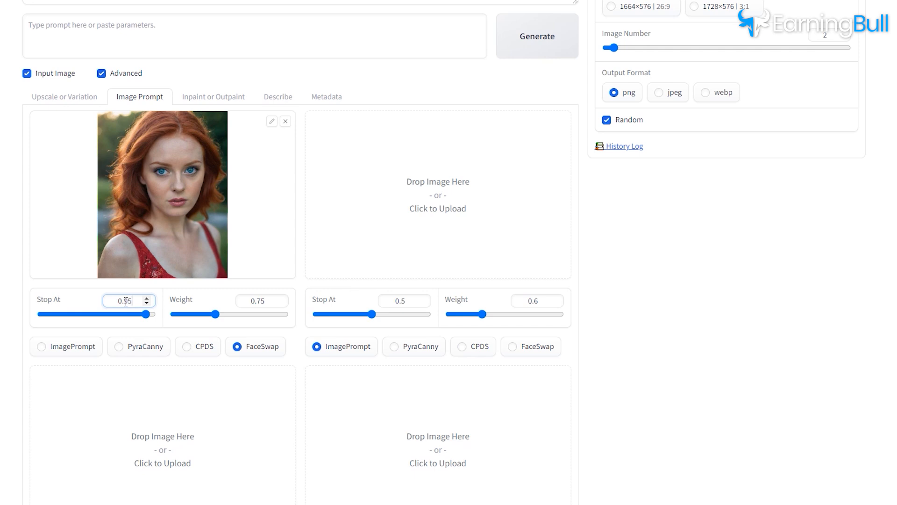
double_click(257, 301)
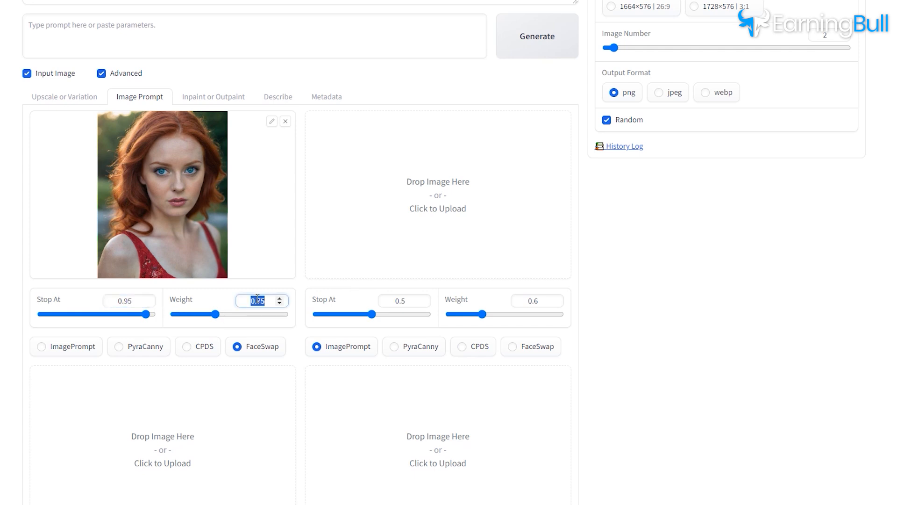
type("1.1")
Step: Generate four images at 1152×896 from the prompt "workout session at the gym or outdoors" and view each result
scroll(812, 302, "up", 4)
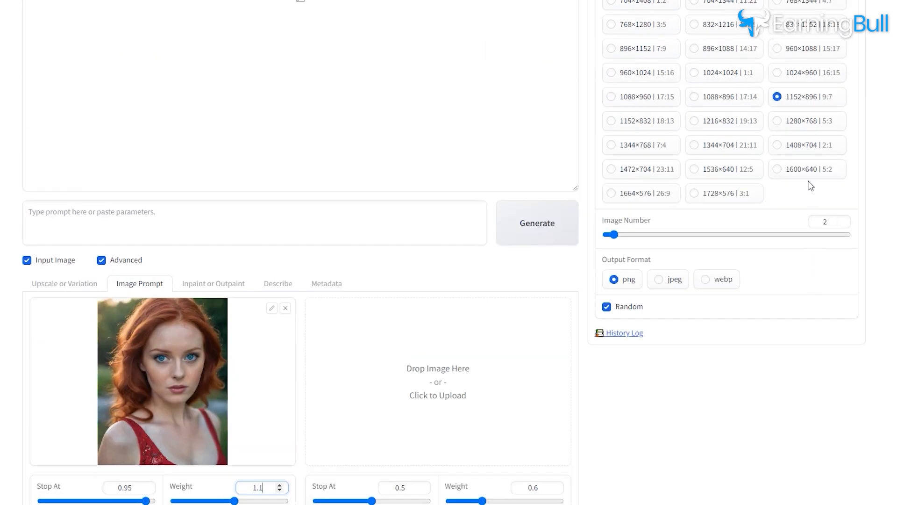
left_click(799, 104)
type("workout session at the gym or outdoors")
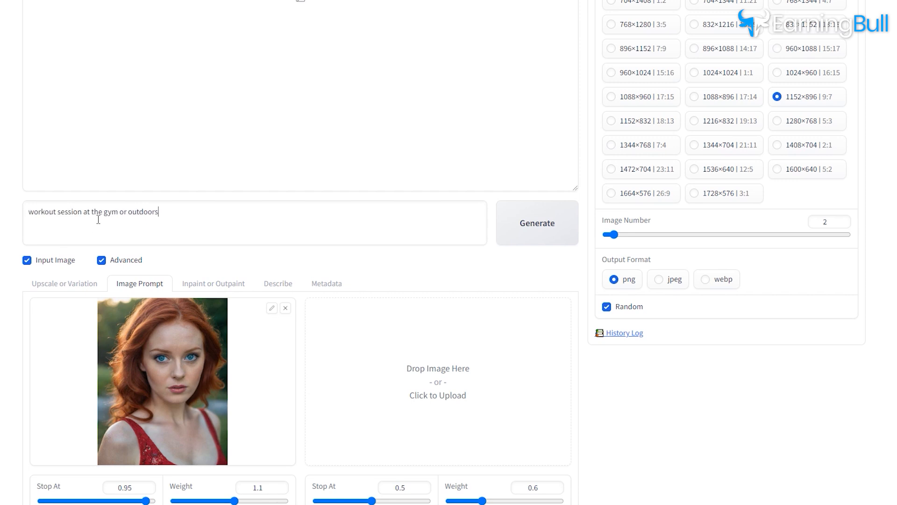
left_click(842, 220)
key("ctrl+Return")
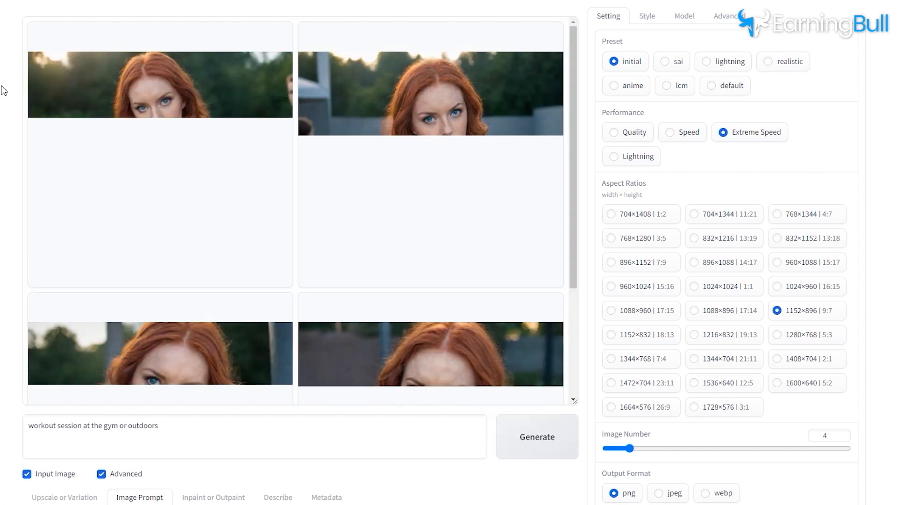
left_click(94, 110)
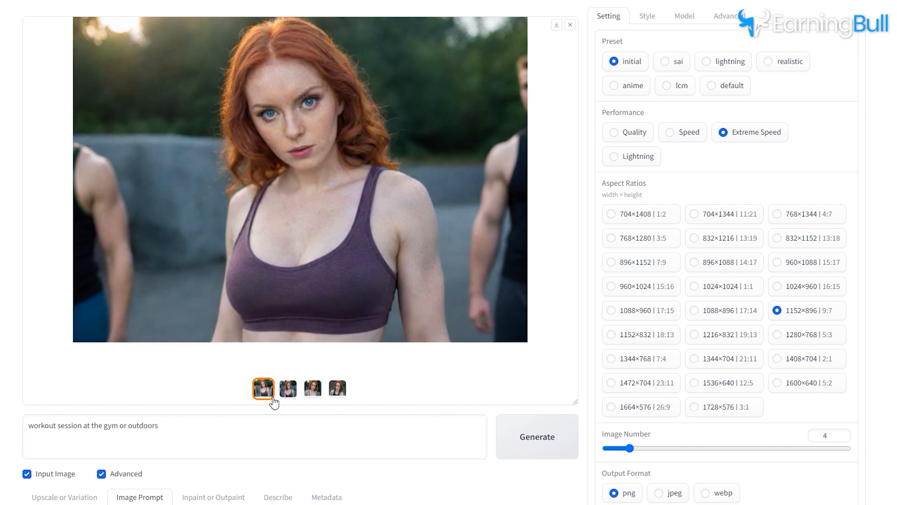
left_click(287, 392)
left_click(313, 389)
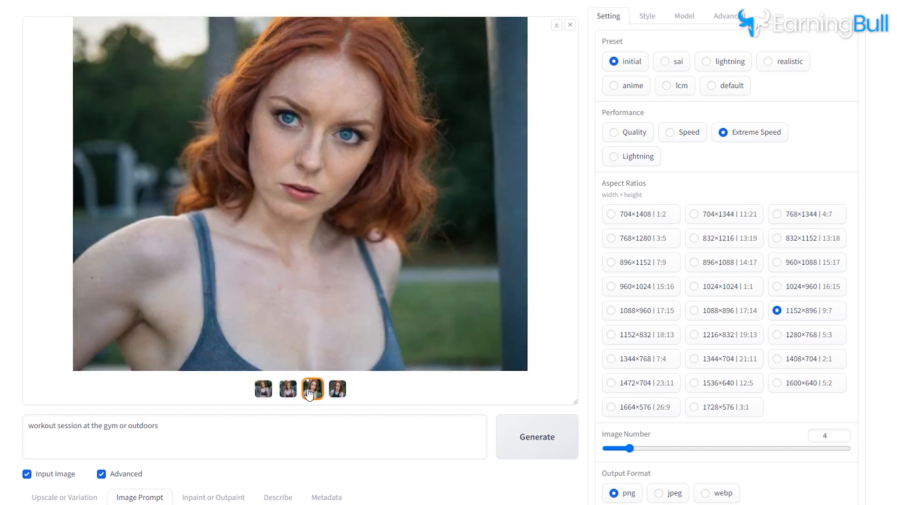
left_click(338, 389)
Step: Replace the prompt with "hike in nature", generate the images and view each result
key("ctrl+a")
type("hike in nature")
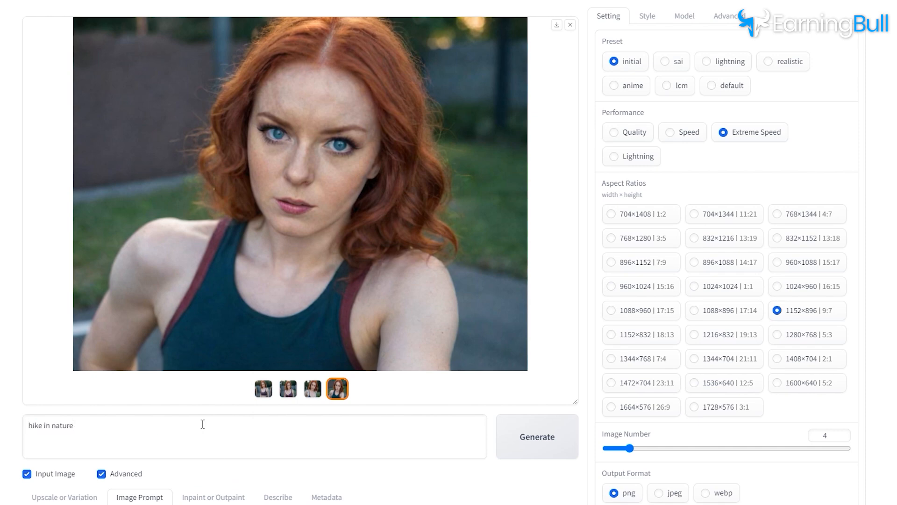
left_click(552, 431)
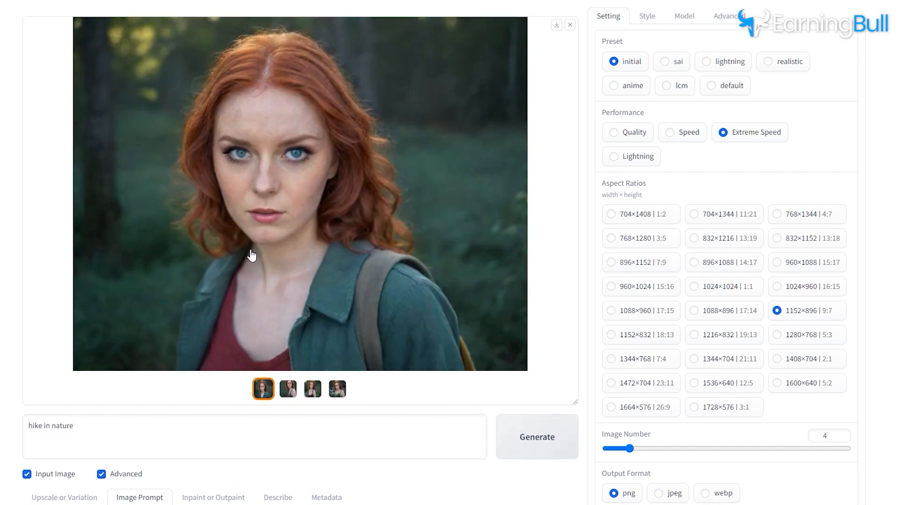
left_click(287, 389)
left_click(312, 389)
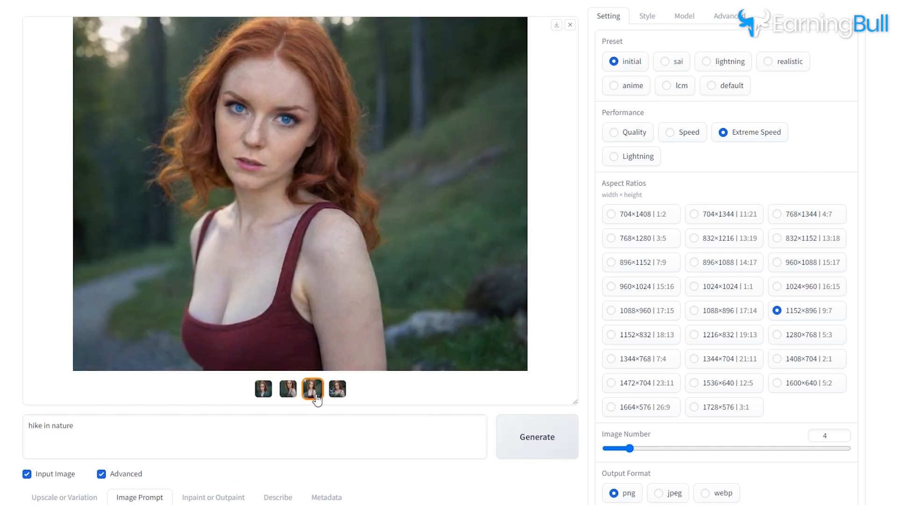
left_click(336, 392)
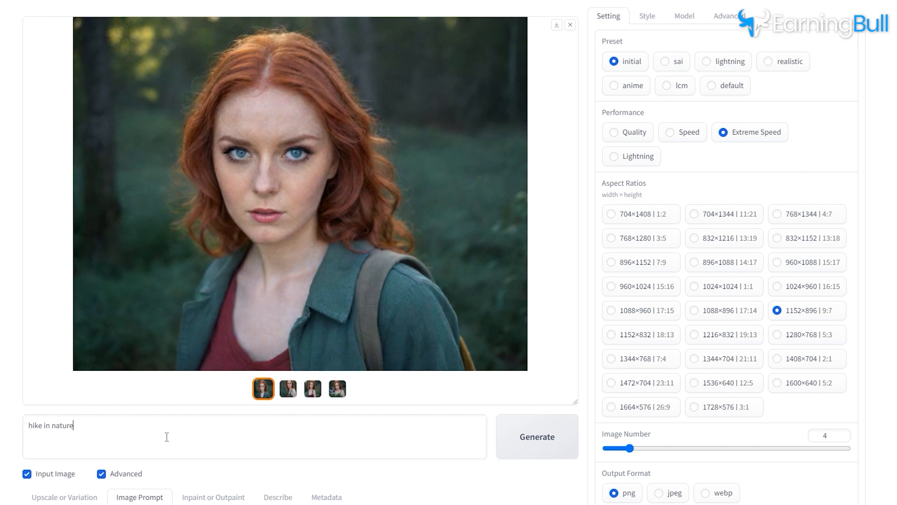
Step: Replace the prompt with "pool party", generate the images and look through the results
left_click(167, 434)
key("ctrl+a")
type("pool party")
left_click(535, 447)
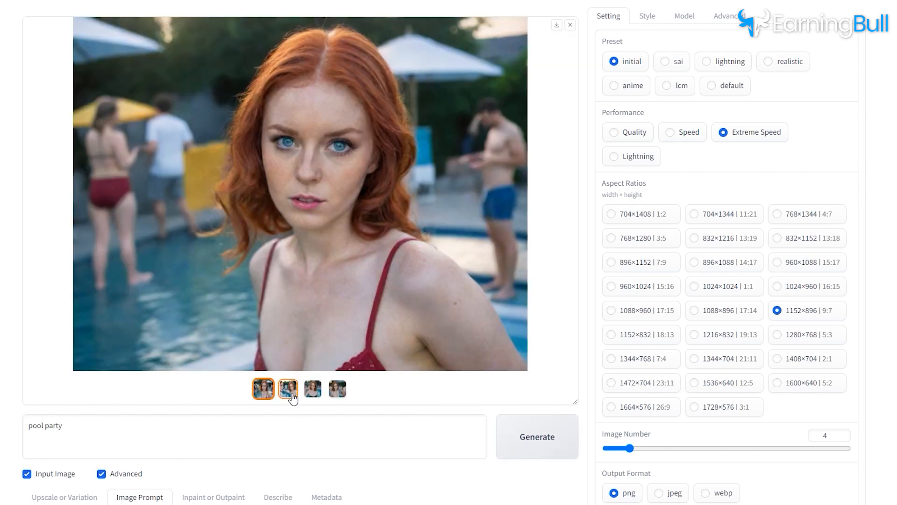
left_click(313, 389)
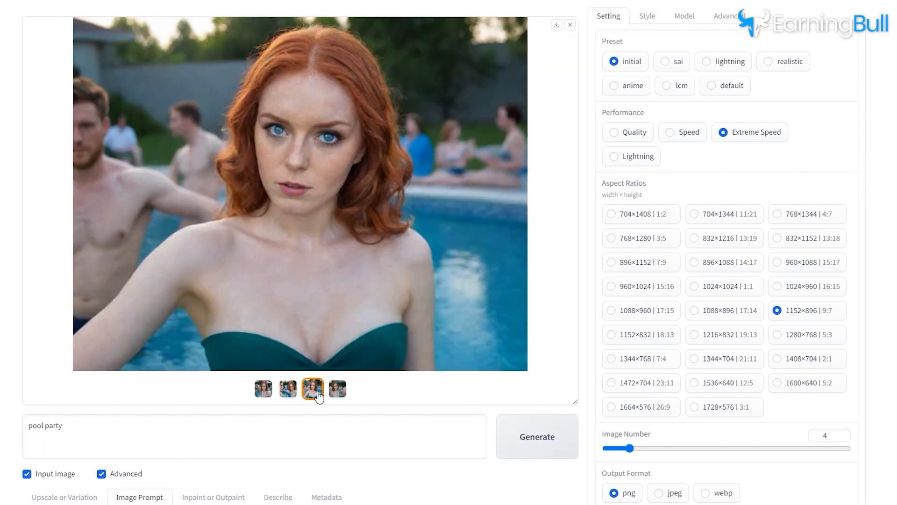
left_click(339, 393)
Step: Replace the prompt with "shopping at mall" and generate a new set of images of the same woman
left_click(130, 434)
key("ctrl+a")
type("shopping a")
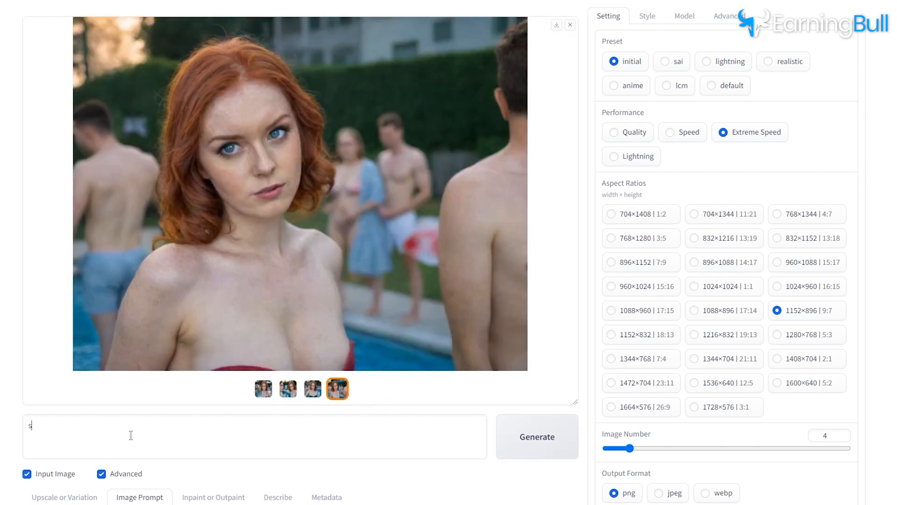
type("t mall")
left_click(535, 436)
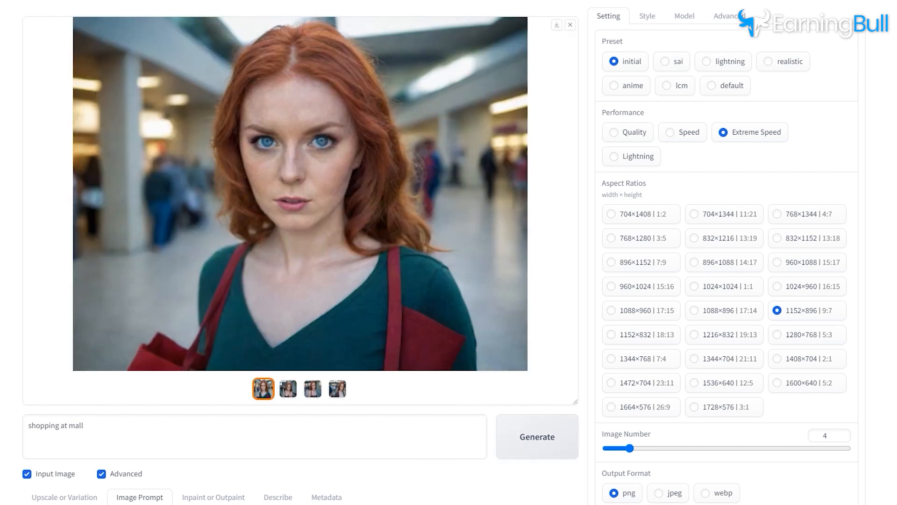
Step: View the other three generated images of the woman shopping at the mall
left_click(290, 392)
left_click(313, 392)
left_click(337, 394)
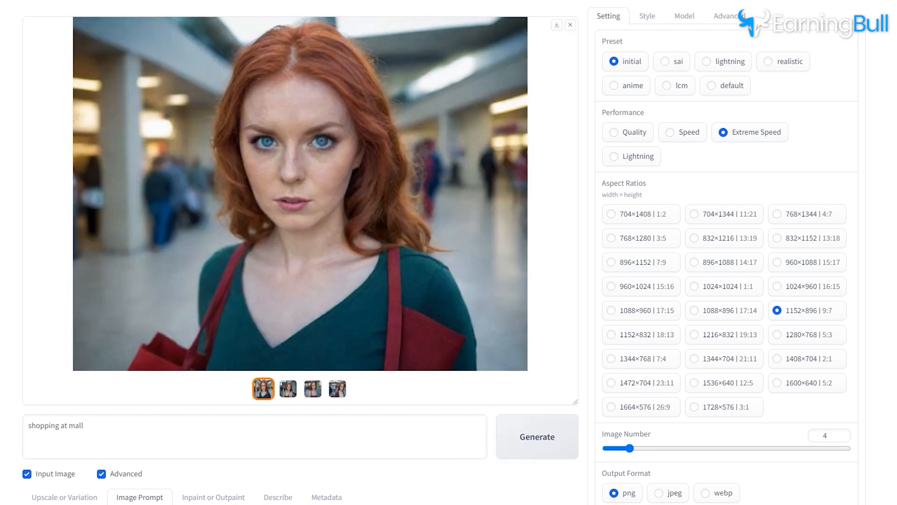
Step: Compare the mall images and load the third one as the source image for Inpaint or Outpaint
left_click(224, 496)
scroll(236, 481, "down", 8)
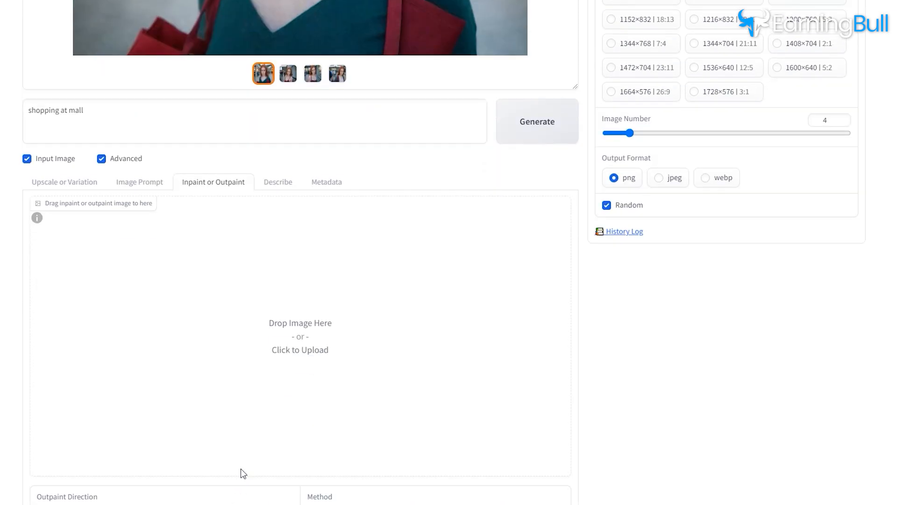
scroll(250, 450, "up", 4)
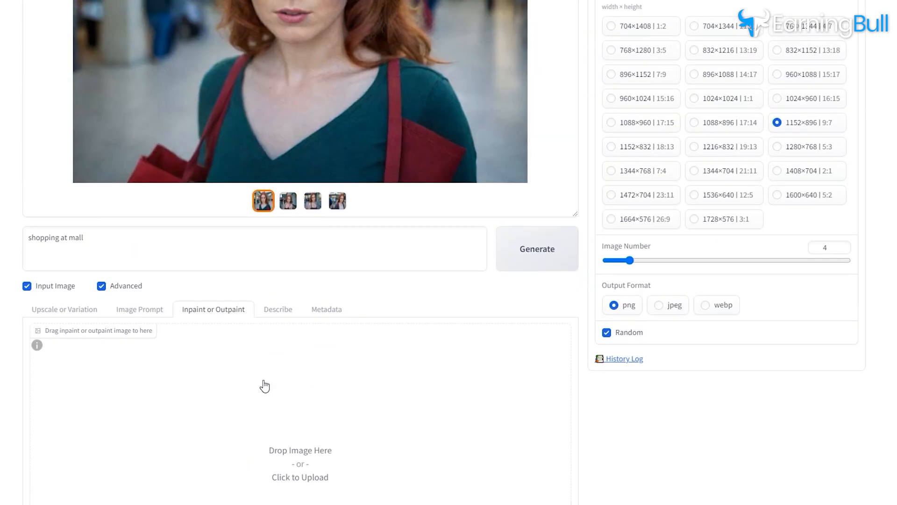
left_click(288, 201)
scroll(306, 226, "up", 4)
left_click(313, 389)
left_click(337, 390)
left_click(313, 390)
left_click_drag(312, 287, 330, 445)
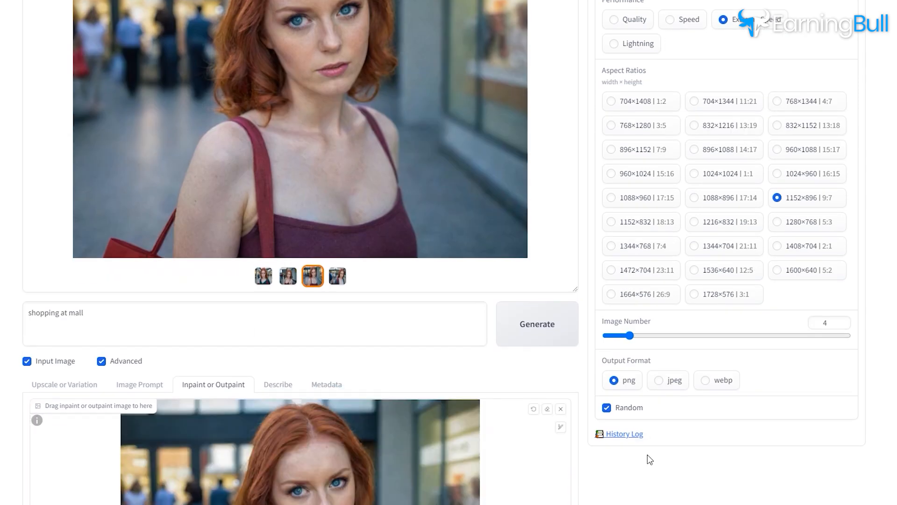
Step: Enable Mixing Image Prompt and Inpaint in the developer debug controls and mask the woman's whole face in the inpaint image
scroll(649, 458, "up", 3)
left_click(741, 21)
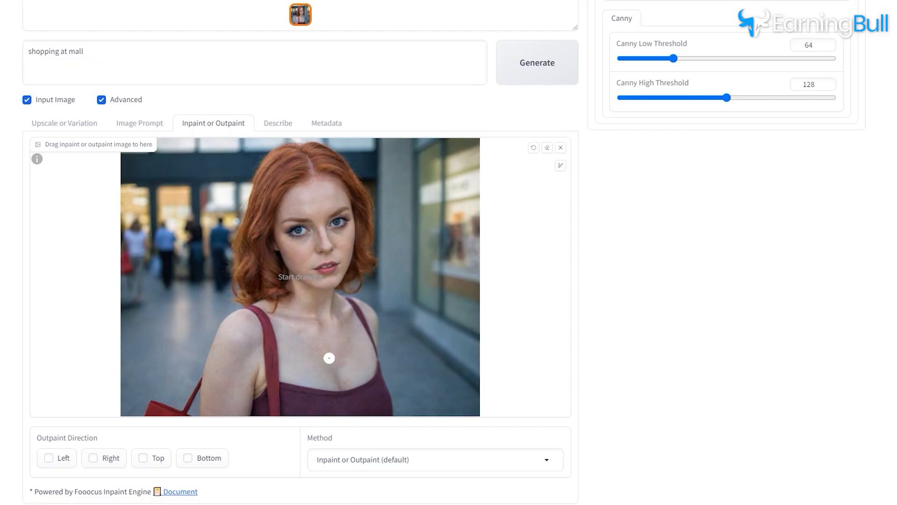
mouse_move(325, 256)
left_mouse_down()
mouse_move(349, 217)
mouse_move(316, 182)
mouse_move(278, 220)
mouse_move(298, 274)
mouse_move(337, 281)
mouse_move(337, 194)
mouse_move(289, 219)
mouse_move(320, 277)
mouse_move(321, 190)
mouse_move(296, 250)
mouse_move(321, 260)
mouse_move(313, 200)
mouse_move(320, 251)
mouse_move(328, 231)
mouse_move(307, 224)
left_mouse_up()
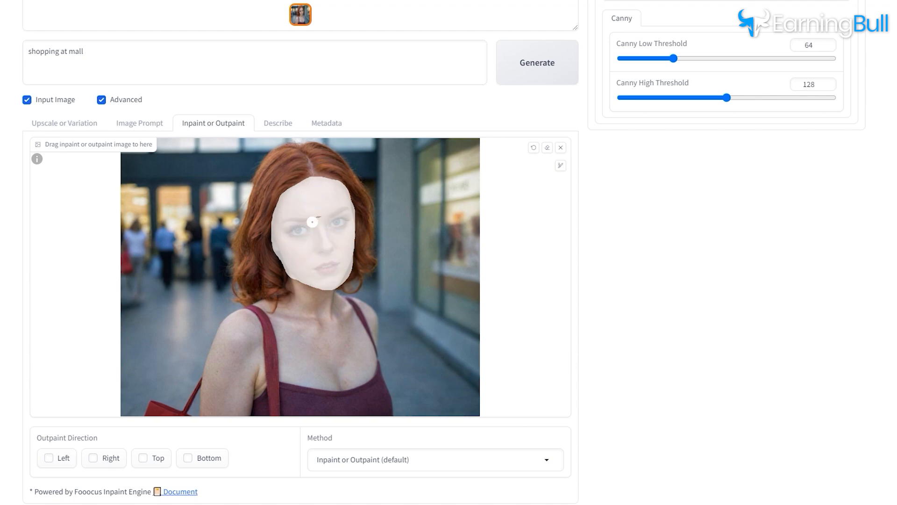
Step: Inpaint the masked face with the Improve Detail method and the additional prompt "highly detailed face", and open the first result
left_click(342, 469)
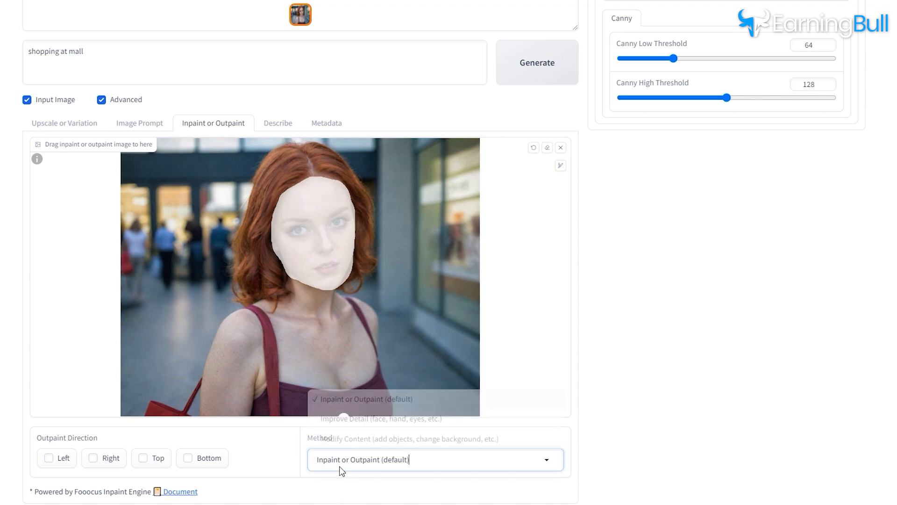
left_click(350, 418)
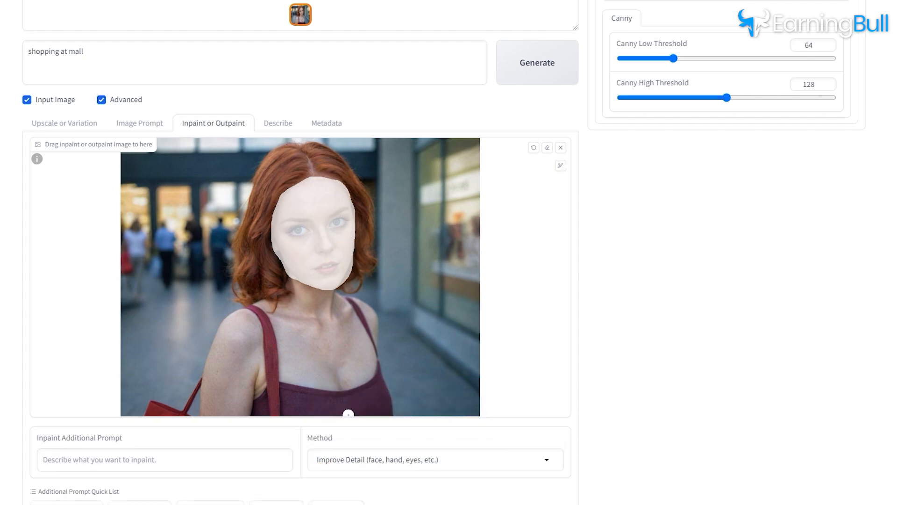
left_click(173, 459)
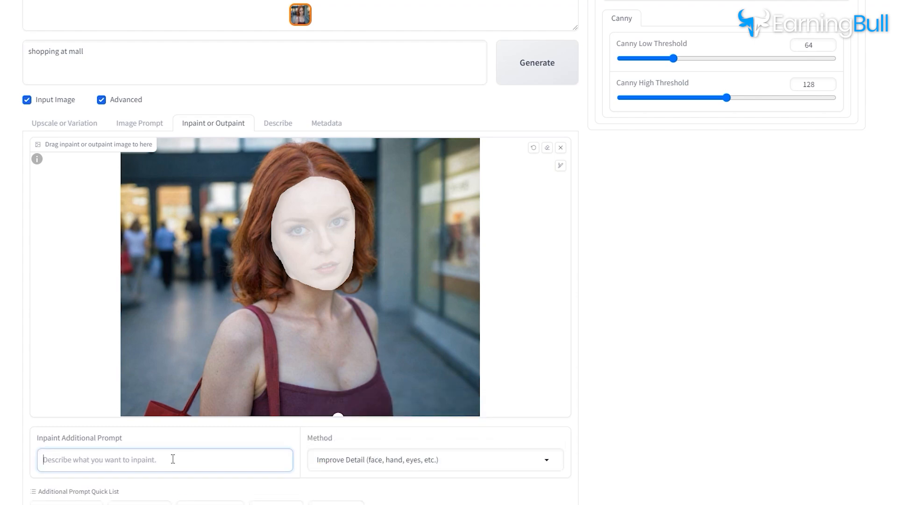
type("highly detailed face")
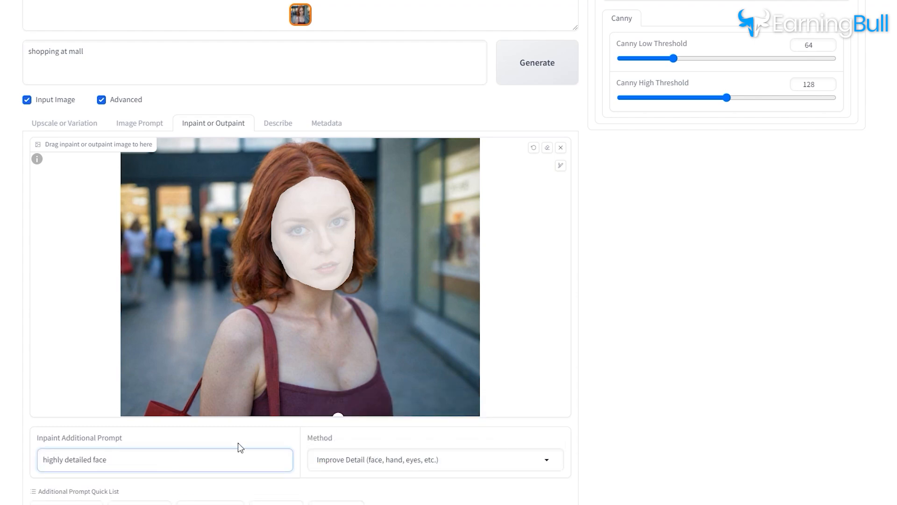
left_click(533, 61)
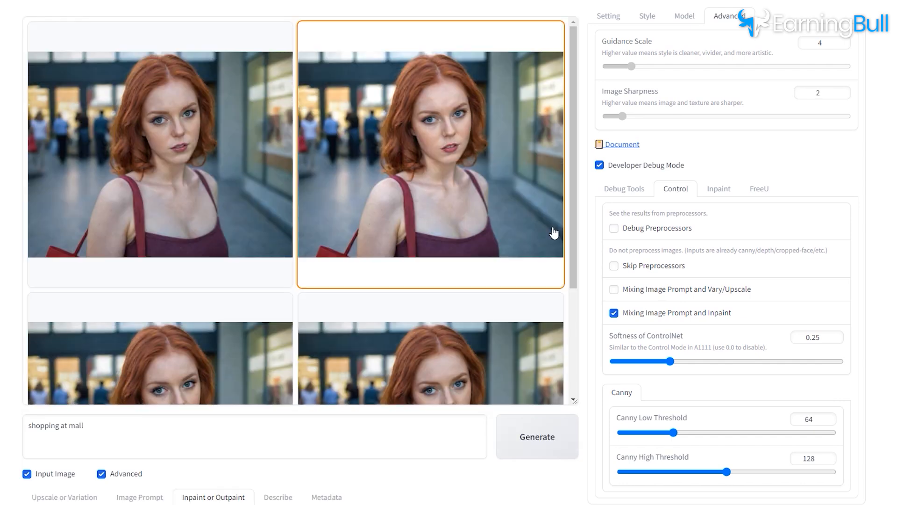
left_click(220, 200)
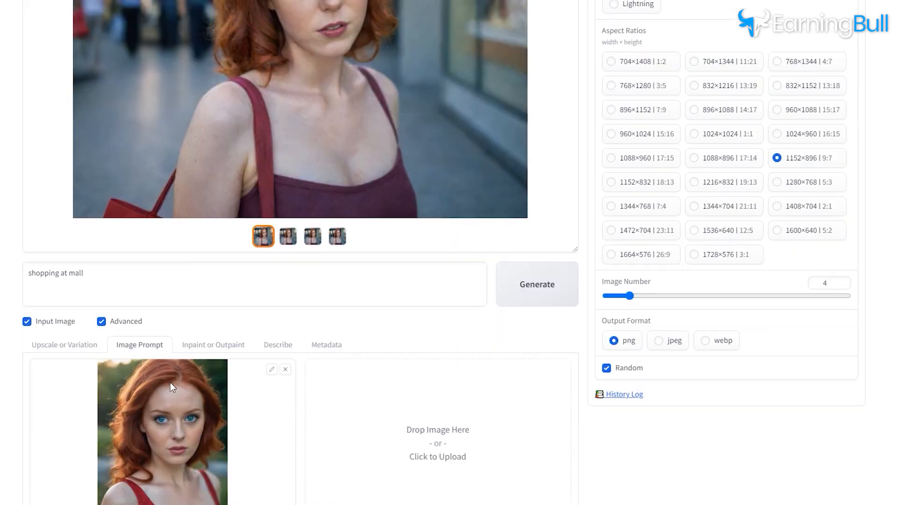
Step: Add the nine-head reference grid as the second image prompt beside the FaceSwap portrait, using PyraCanny
scroll(170, 382, "down", 1)
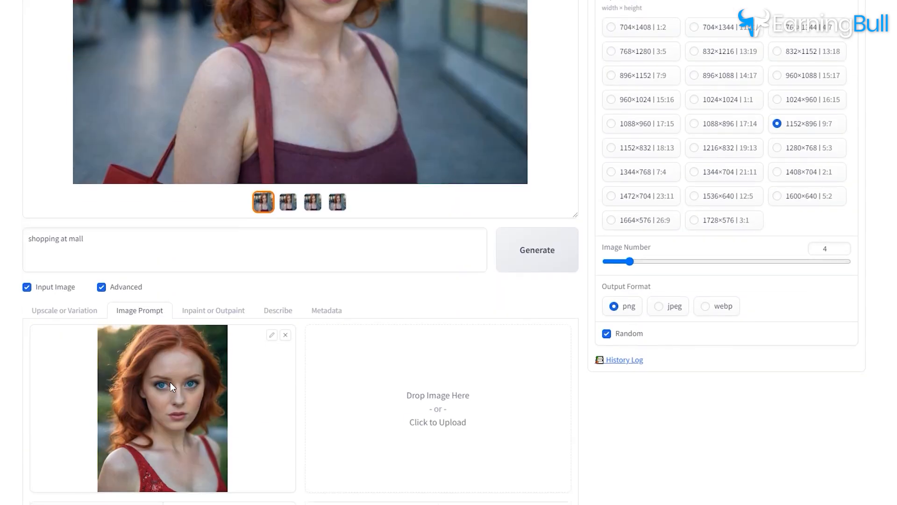
scroll(164, 323, "down", 4)
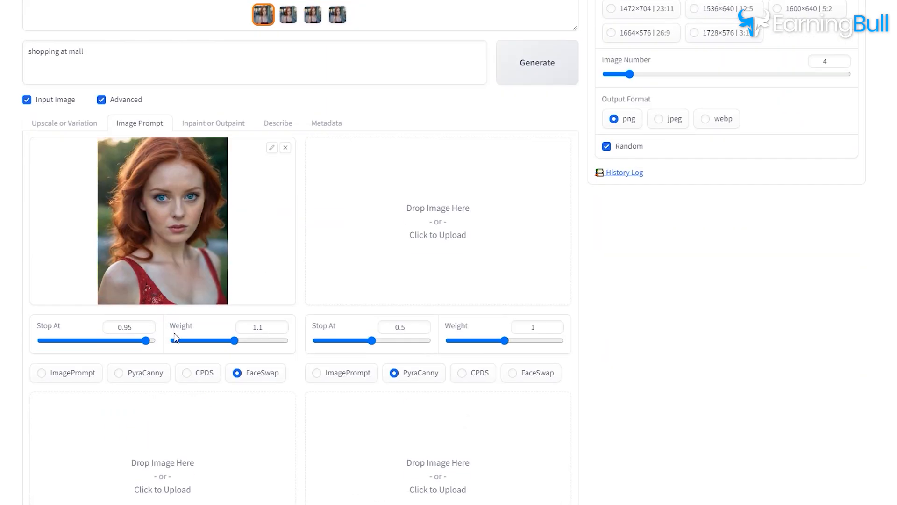
left_click_drag(258, 309, 440, 244)
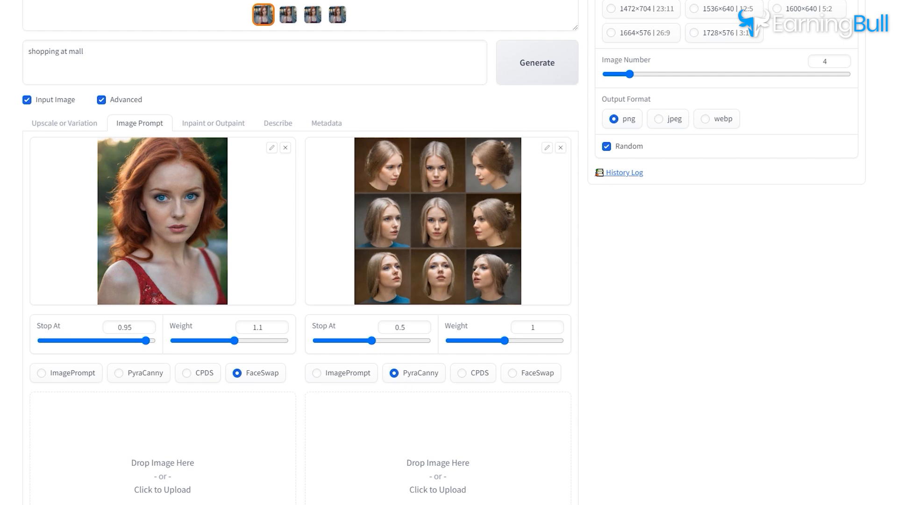
Step: Replace the prompt with "Grid of nine heads of a beautiful 21 year old woman with bright blue eyes and vibrant red hair."
triple_click(117, 66)
type("Grid of nine heads of a beautiful 21 year old woman with bright blue eyes and vibrant red hair.")
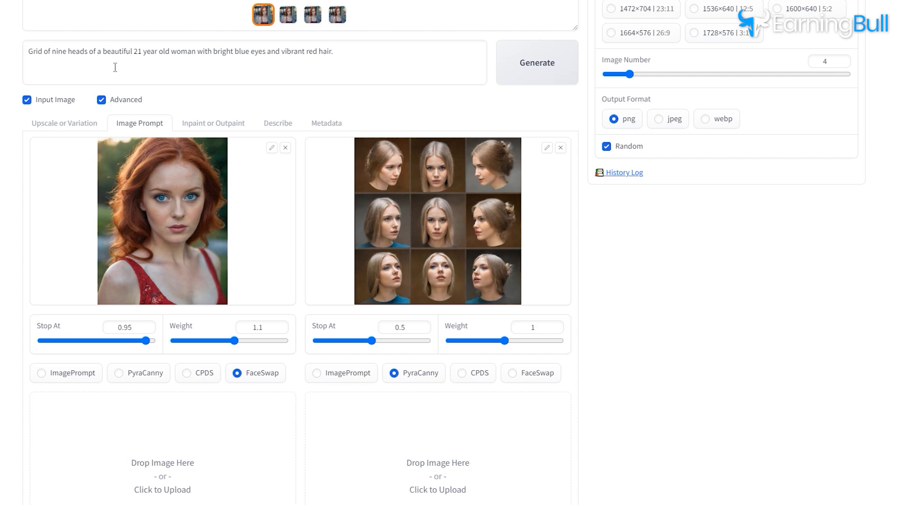
Step: Set the image number to 1 and the aspect ratio to 1024×1024, generate the head grid and open the result
double_click(824, 61)
type("1")
scroll(822, 63, "up", 4)
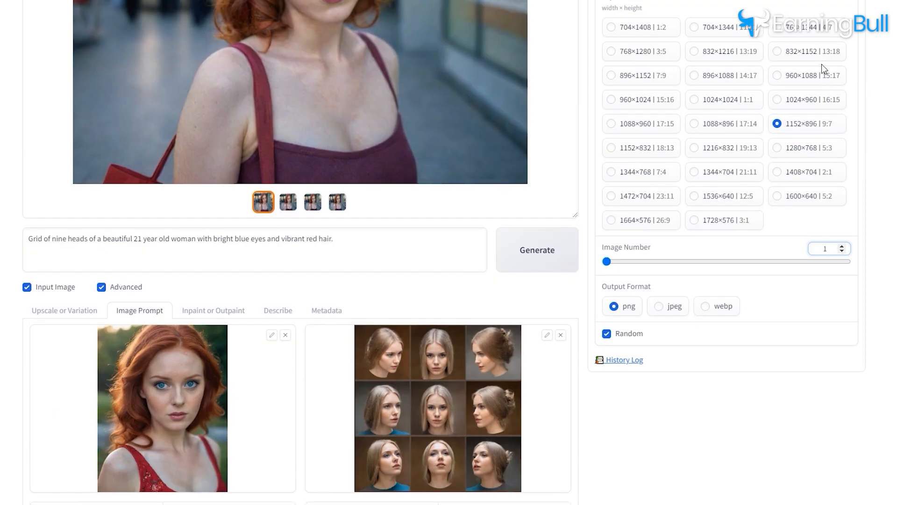
left_click(736, 100)
left_click(565, 254)
scroll(564, 233, "up", 4)
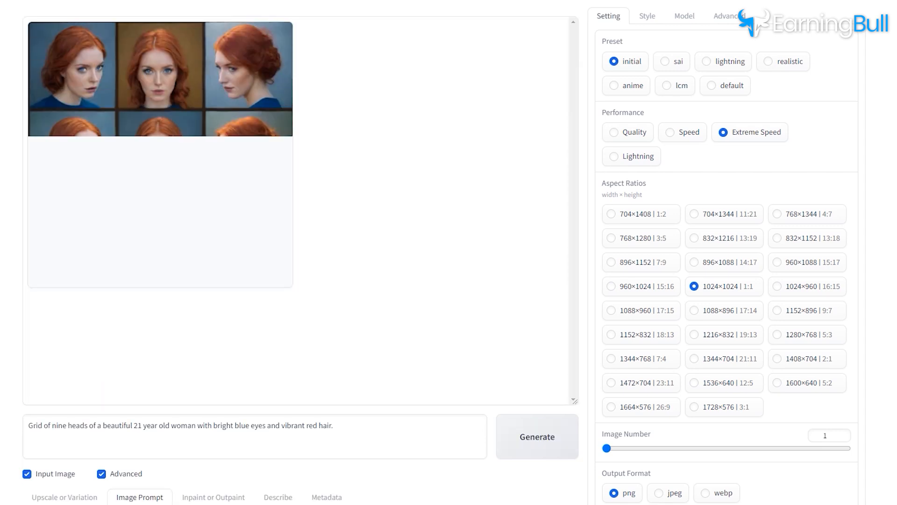
left_click(137, 204)
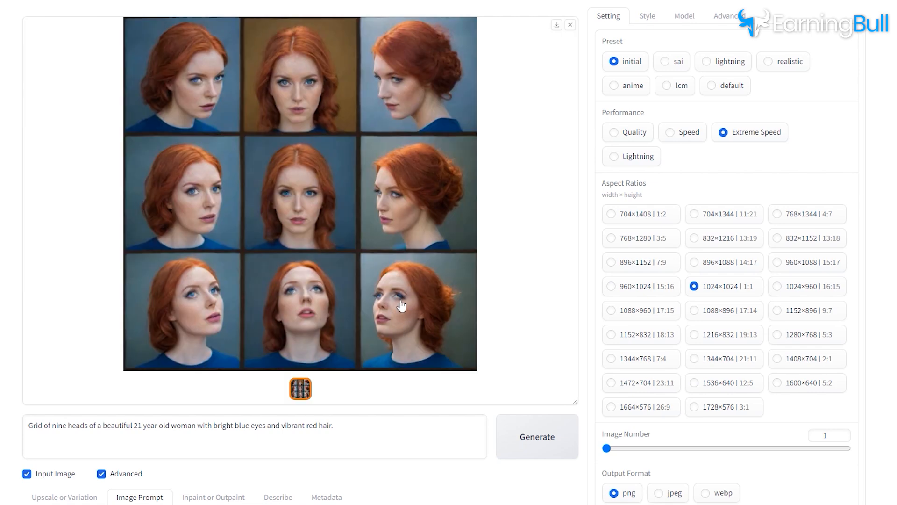
Step: Remove the nine-head reference grid from the second image prompt slot
scroll(503, 470, "down", 4)
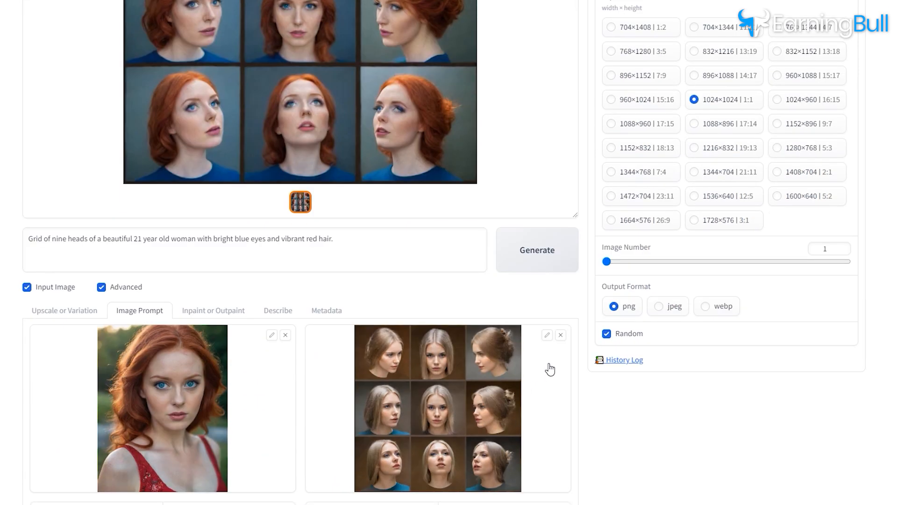
left_click(561, 334)
scroll(563, 342, "up", 4)
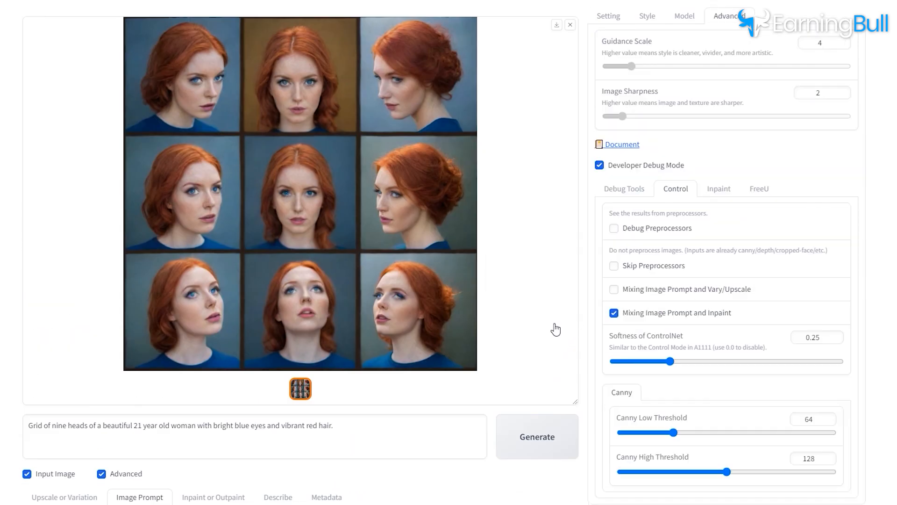
Step: Load the generated grid of nine red-haired heads as the inpaint source image
scroll(266, 333, "down", 4)
left_click(240, 317)
scroll(240, 317, "down", 5)
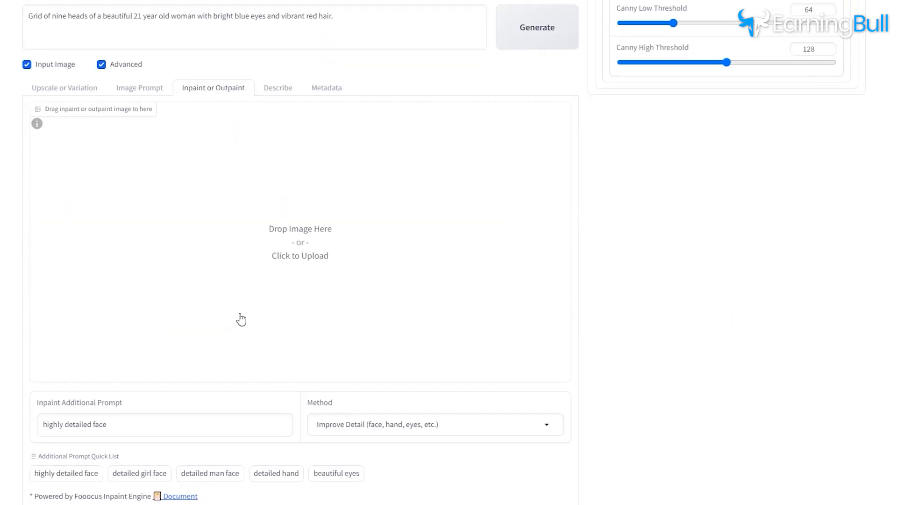
scroll(243, 314, "up", 4)
left_click_drag(310, 89, 325, 366)
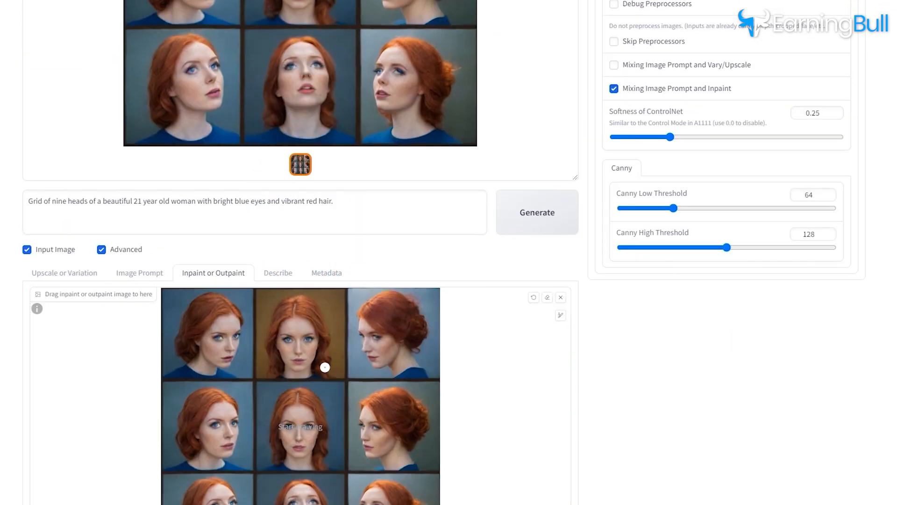
Step: Enable Developer Debug Mode with Mixing Image Prompt and Inpaint turned on in the advanced settings
scroll(444, 356, "up", 4)
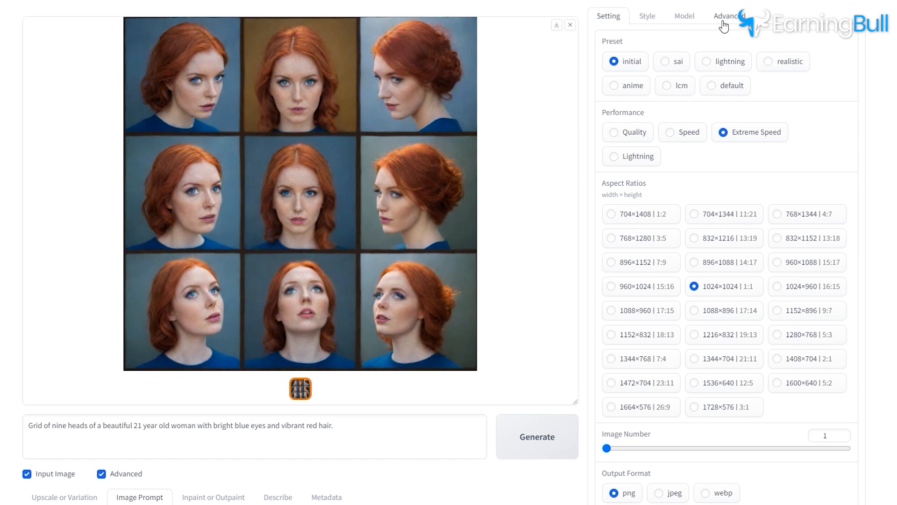
left_click(723, 20)
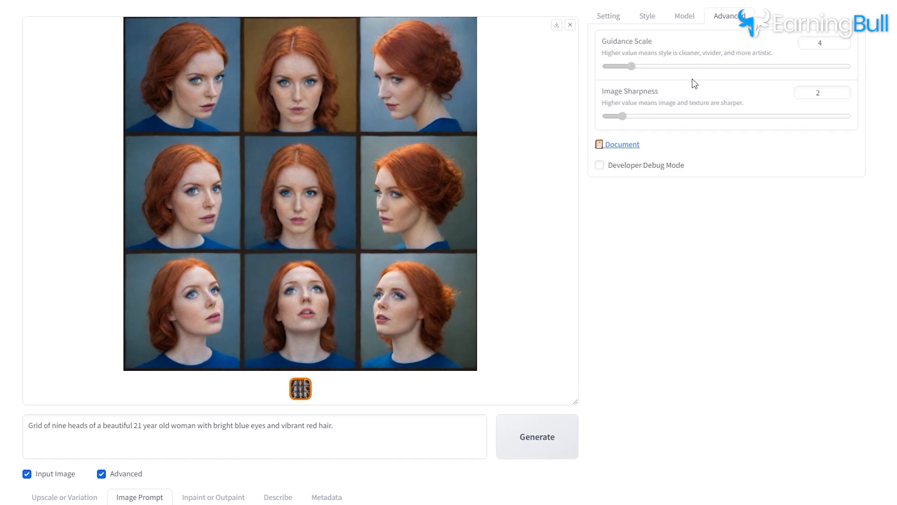
left_click(637, 173)
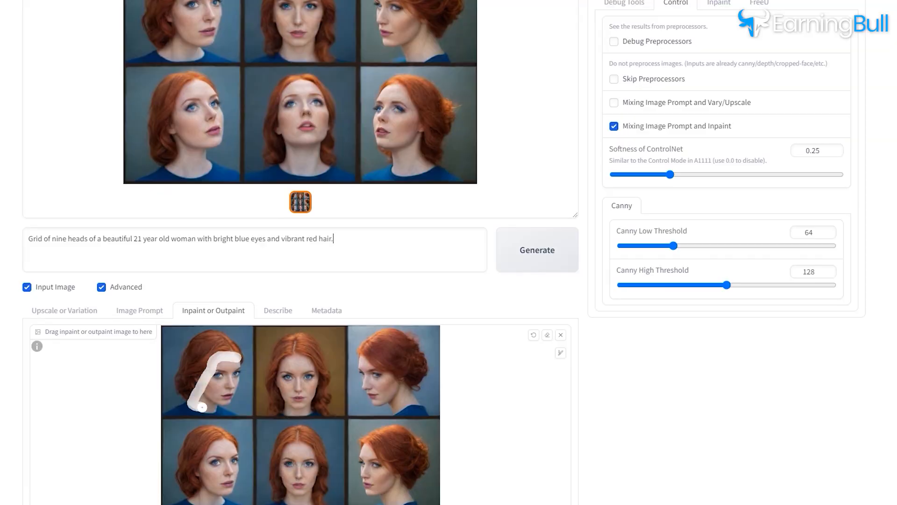
Step: Mask and regenerate the first two faces in the grid's upper row one at a time, reusing the first result as the inpaint source
scroll(548, 80, "down", 4)
left_click(542, 75)
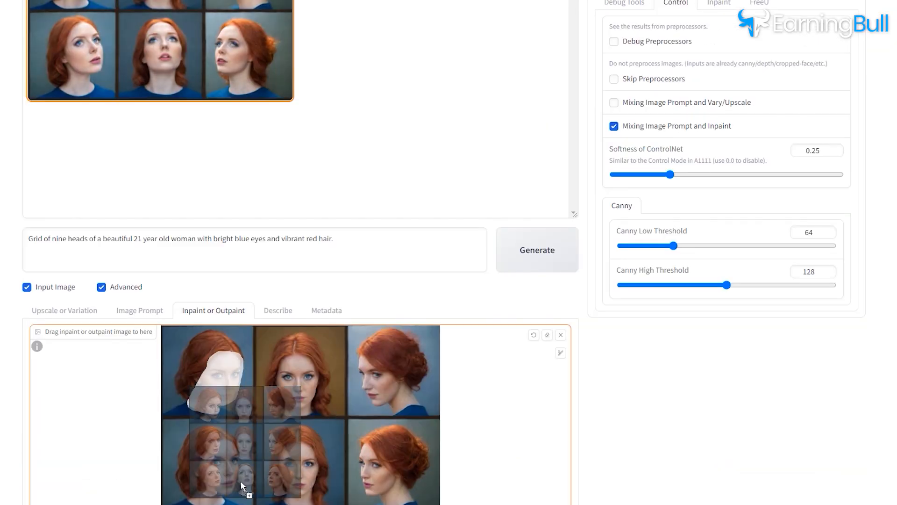
left_click_drag(285, 370, 307, 405)
left_click(518, 346)
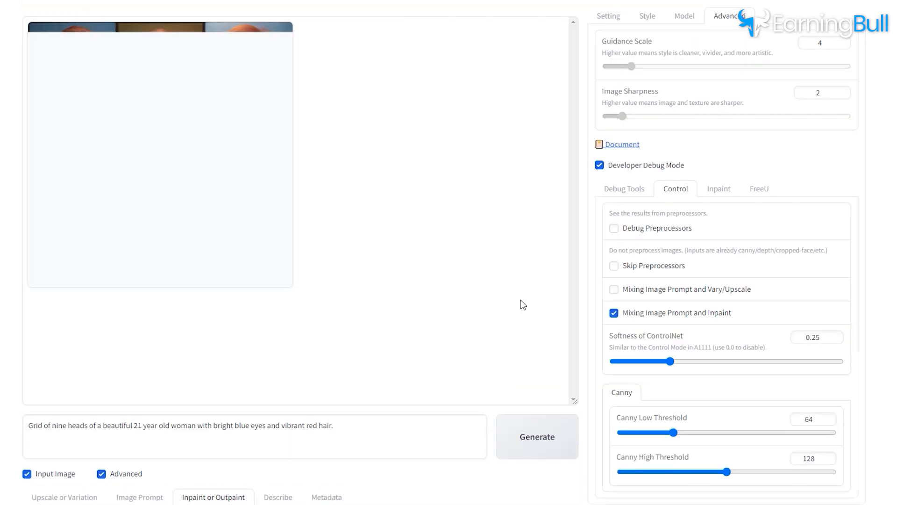
Step: Continue inpainting the grid face by face through the last face of the middle row, reloading each result as the source
left_click_drag(187, 155, 346, 472)
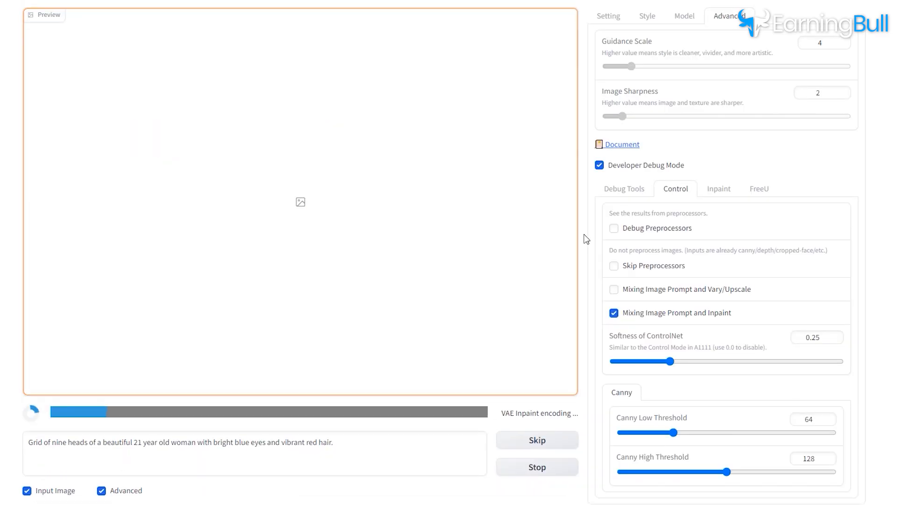
left_click(554, 256)
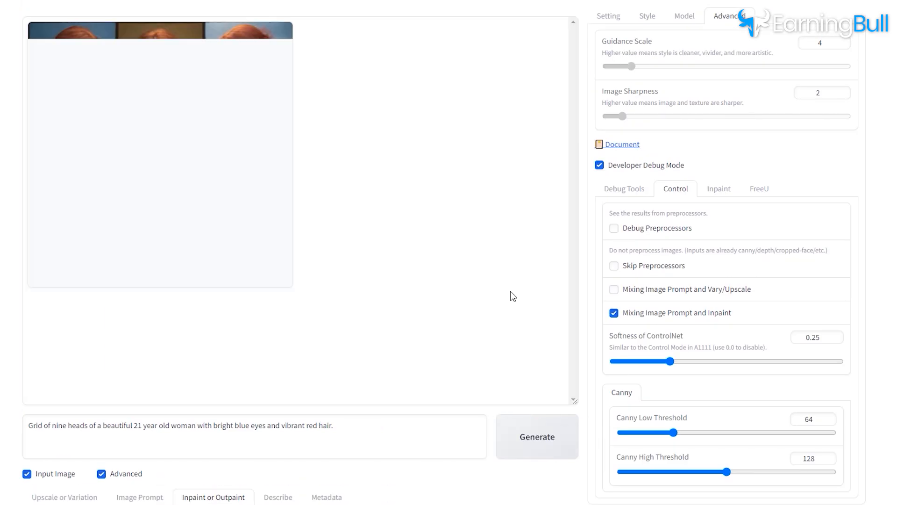
scroll(512, 296, "down", 4)
left_click(533, 258)
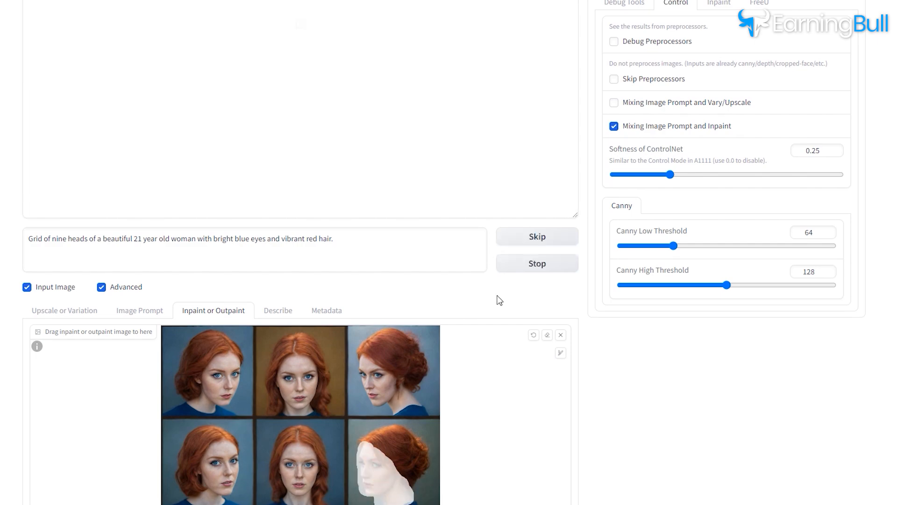
Step: Refine the three faces in the grid's lower row by reloading each result, masking the next face and generating again
scroll(477, 343, "up", 4)
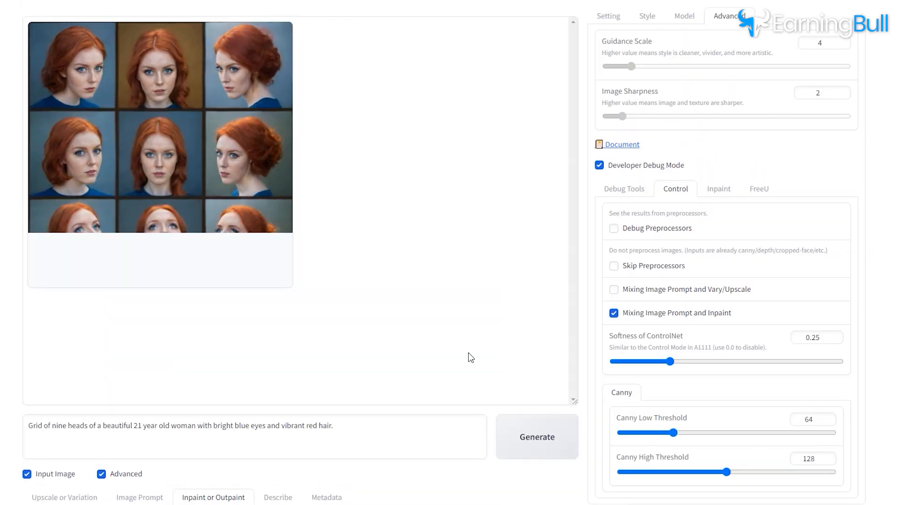
scroll(470, 358, "down", 8)
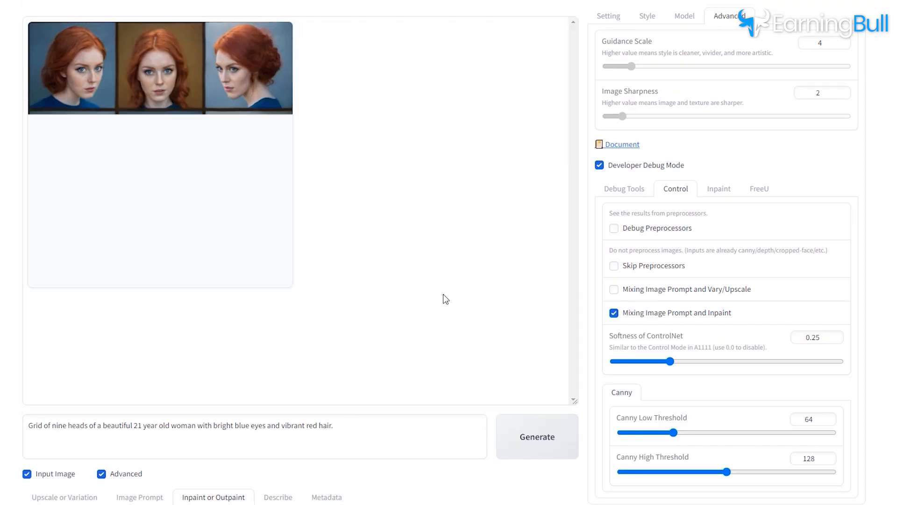
scroll(440, 294, "down", 4)
left_click_drag(131, 80, 234, 438)
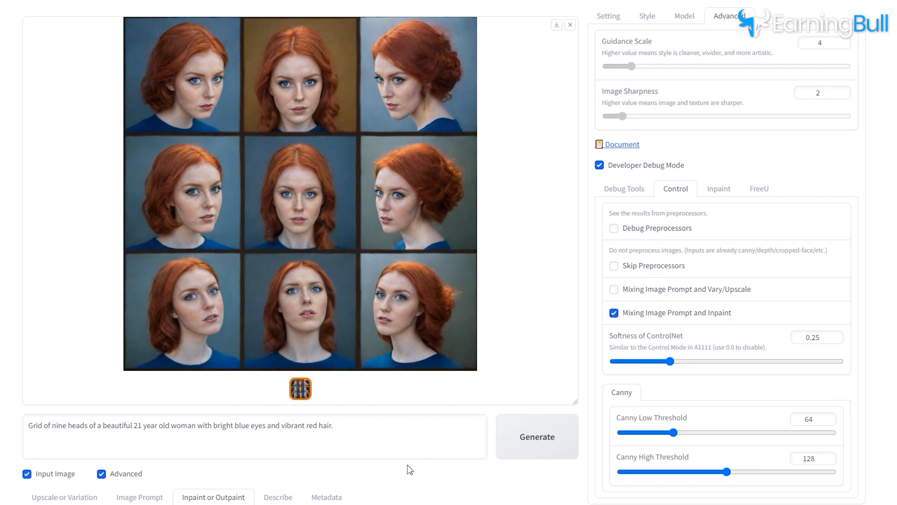
scroll(449, 437, "down", 4)
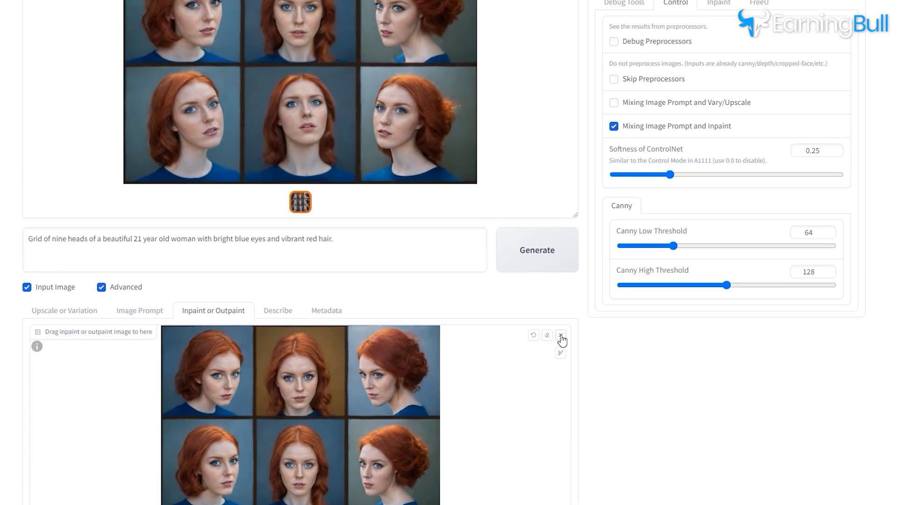
Step: Clear the inpaint source image and turn off Developer Debug Mode along with Mixing Image Prompt and Inpaint
left_click(561, 336)
scroll(595, 362, "up", 4)
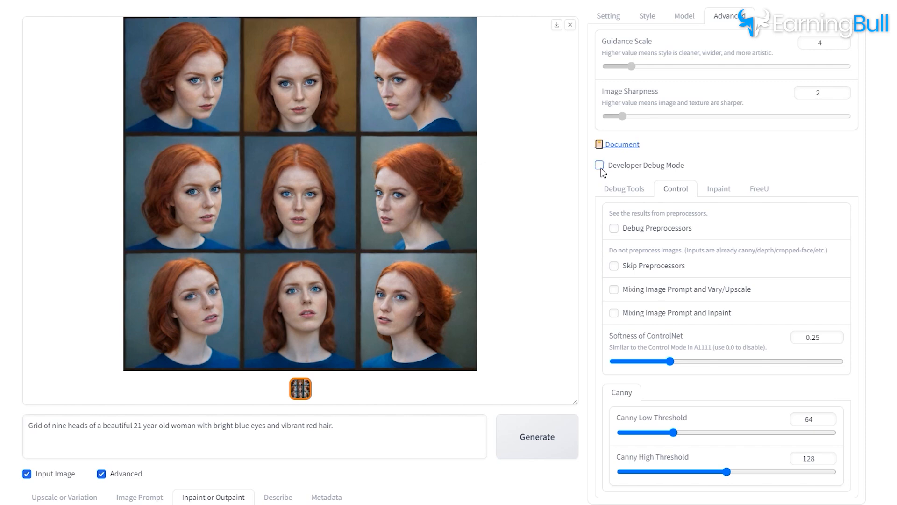
Step: Generate a 1344×768 image from the FaceSwap portrait and six-pose PyraCanny reference, adding "Wearing red jacket and white leggings" to the prompt
left_click(139, 497)
scroll(149, 485, "down", 9)
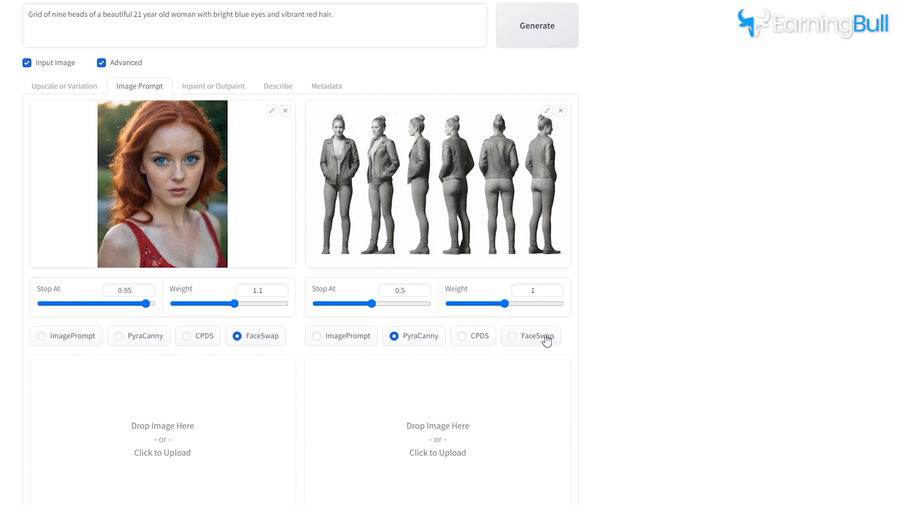
scroll(658, 316, "up", 9)
left_click(613, 23)
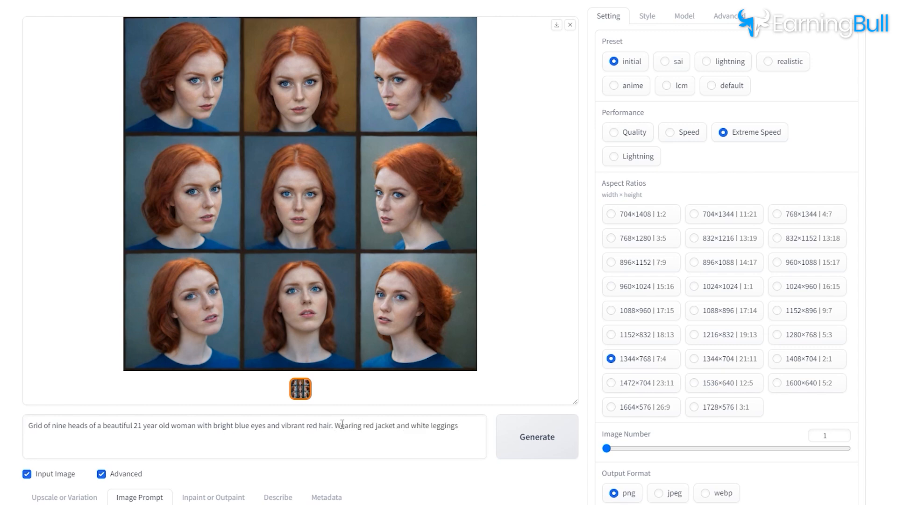
left_click(537, 439)
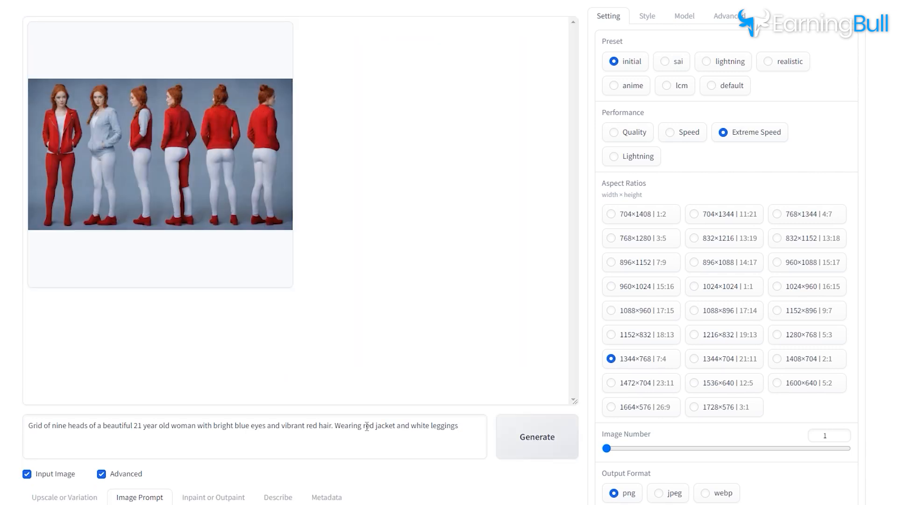
Step: Regenerate the full-body pose sheet with "(red jacket and white leggings:1.3)" weighted in the prompt and enlarge the result
left_click(531, 438)
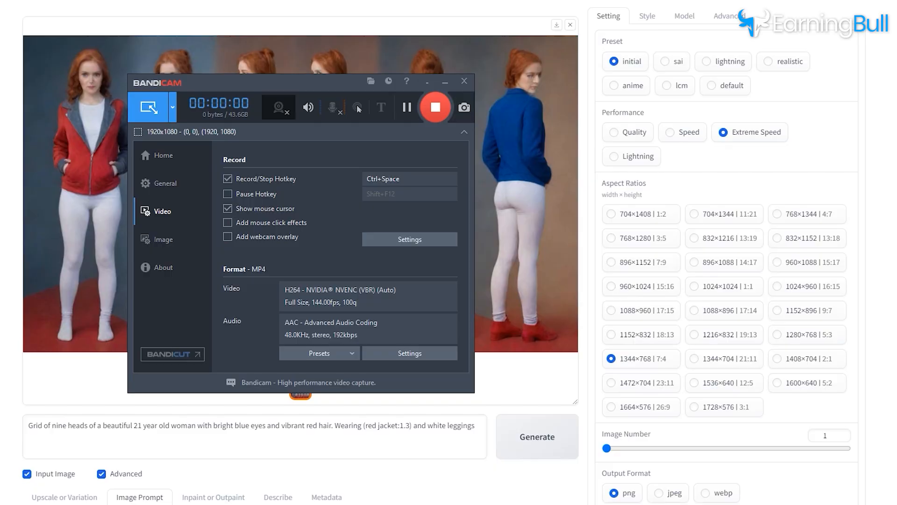
key("ctrl+Down")
key("ctrl+Down")
key("ctrl+Down")
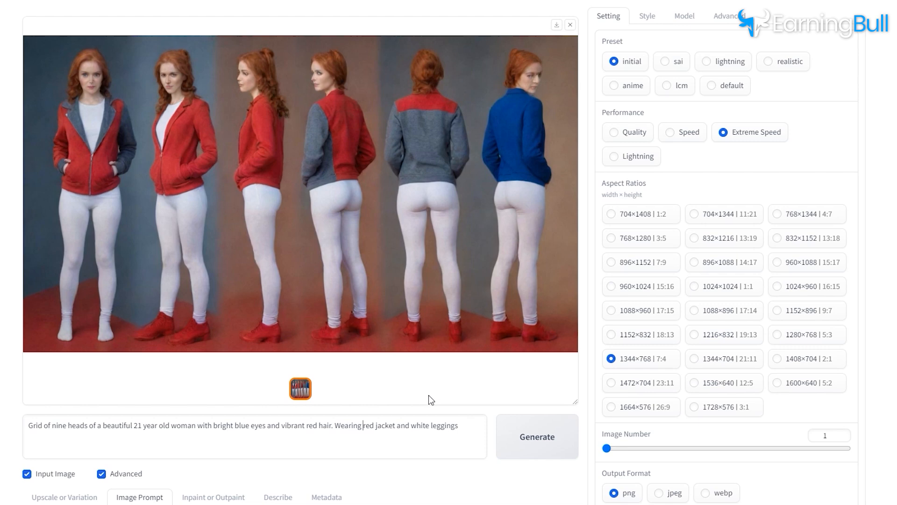
left_click_drag(459, 424, 364, 434)
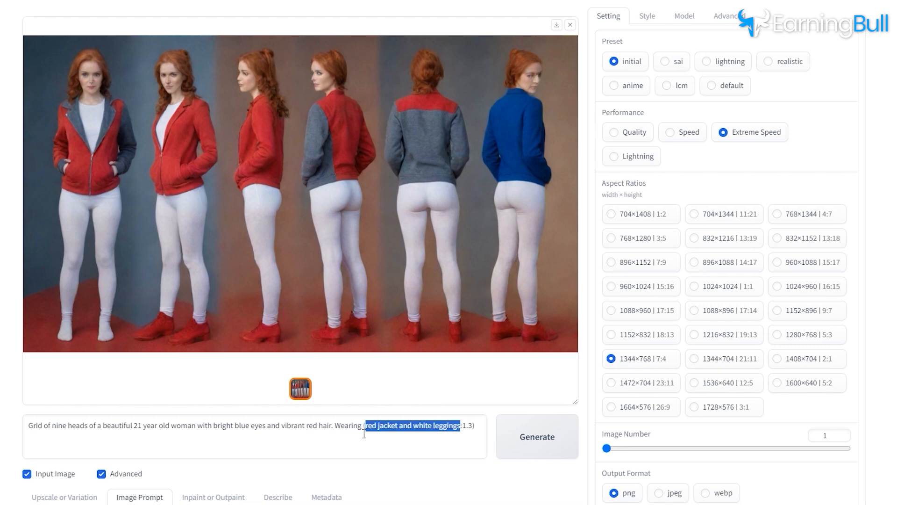
key("ctrl+Return")
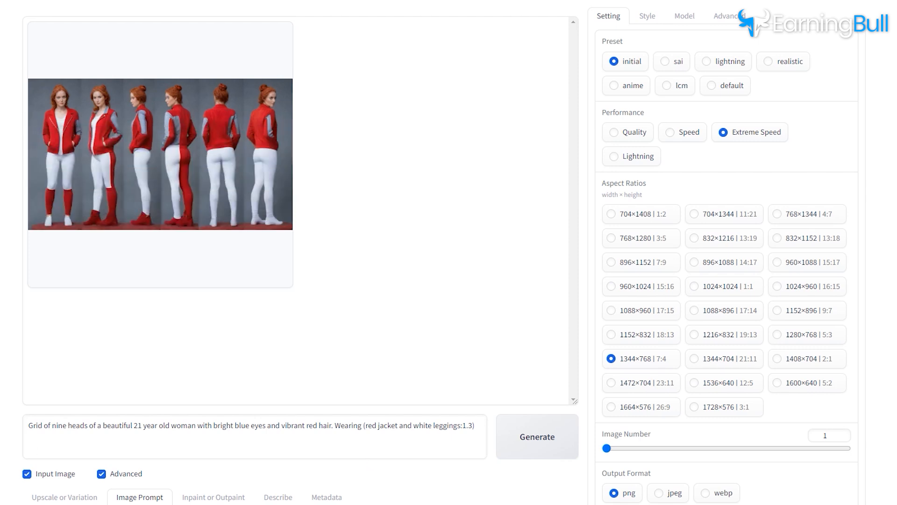
left_click(255, 219)
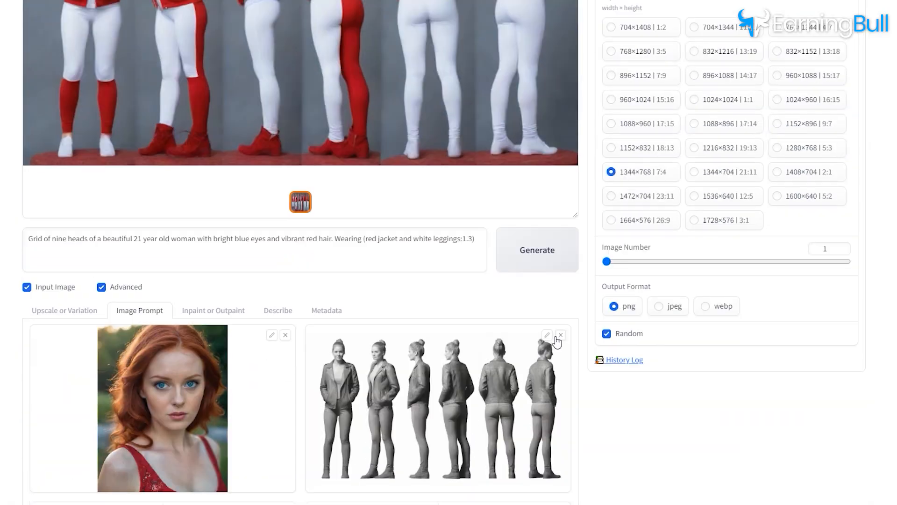
Step: Remove the six-pose reference from the image prompts and load the generated full-body pose sheet as the inpaint source
left_click(560, 335)
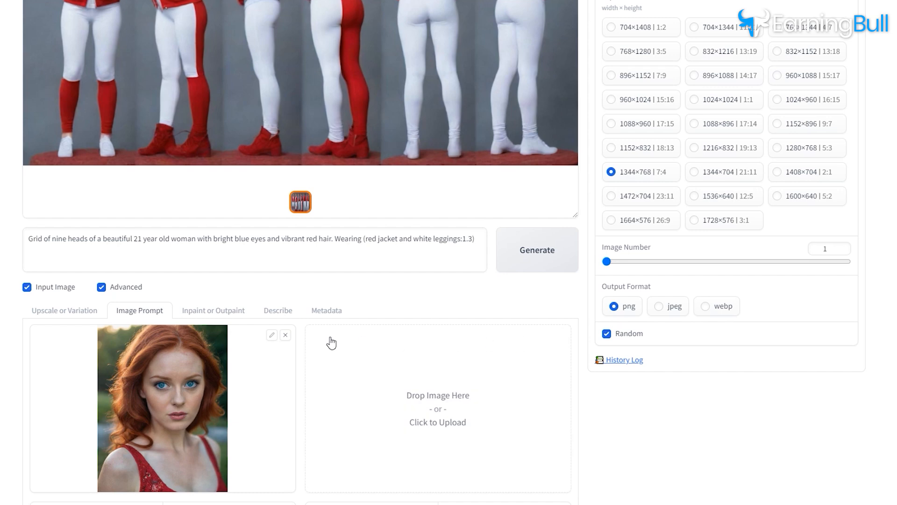
left_click(222, 311)
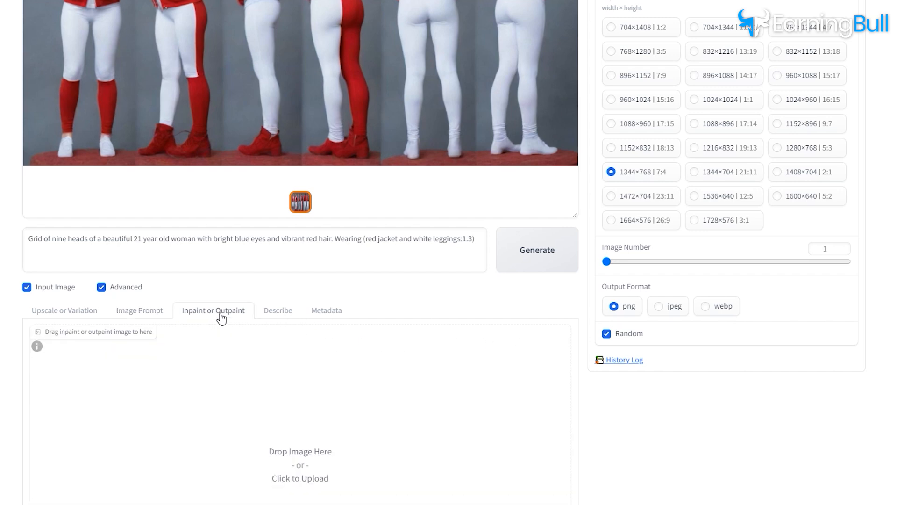
scroll(222, 319, "down", 5)
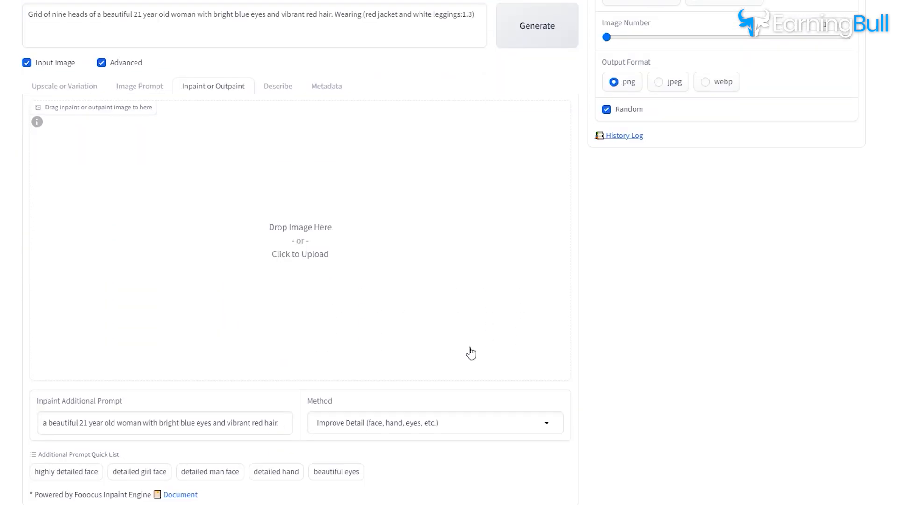
scroll(471, 353, "up", 4)
left_click_drag(350, 104, 335, 403)
scroll(697, 392, "up", 5)
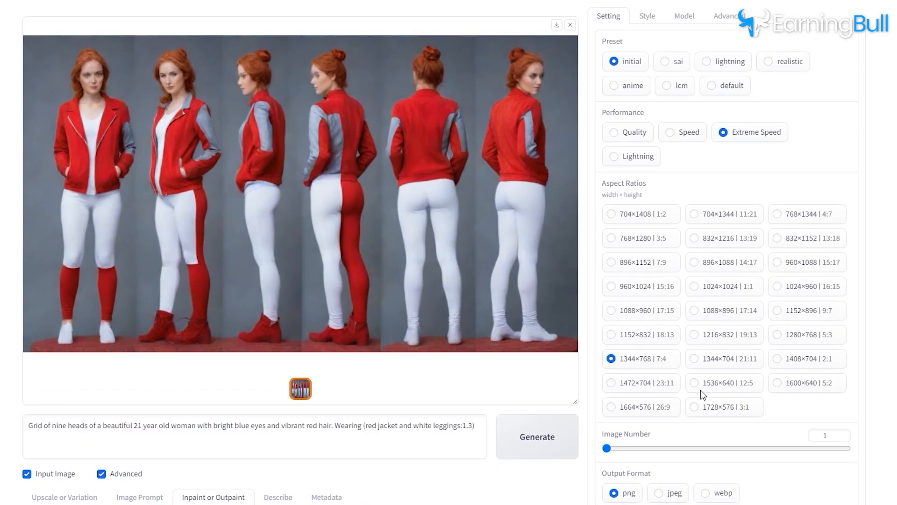
Step: Enable Developer Debug Mode in the advanced settings for inpainting the pose sheet
left_click(718, 19)
left_click(629, 169)
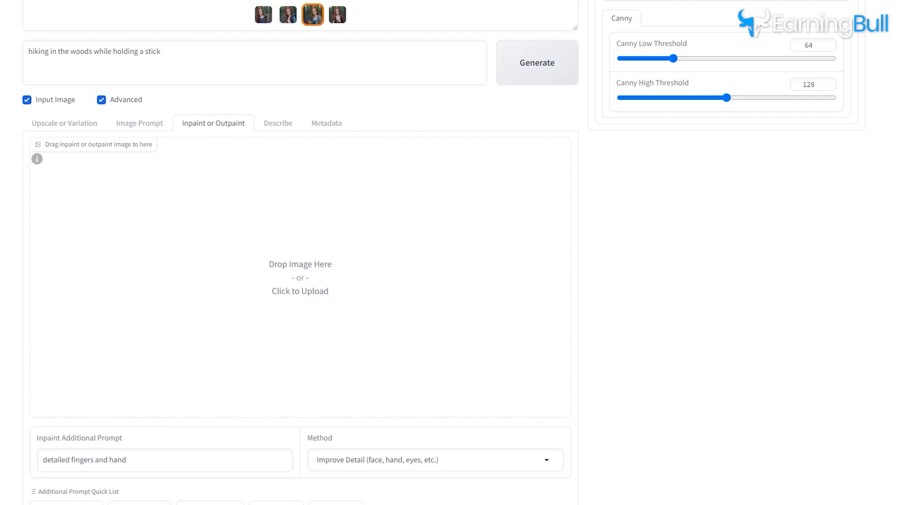
Step: Load the woods hiking image as the inpaint source, regenerate the hand with "detailed fingers and hand" and enlarge the result
left_click_drag(0, 299, 206, 294)
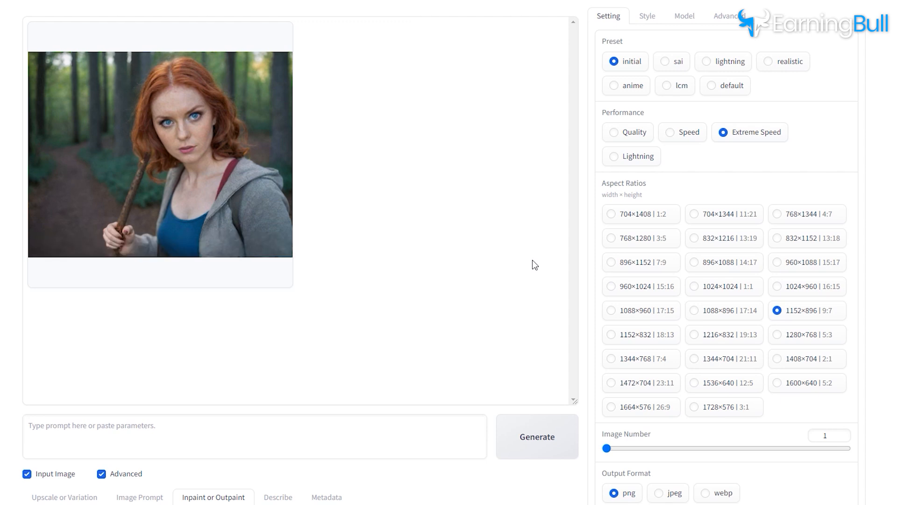
left_click(209, 208)
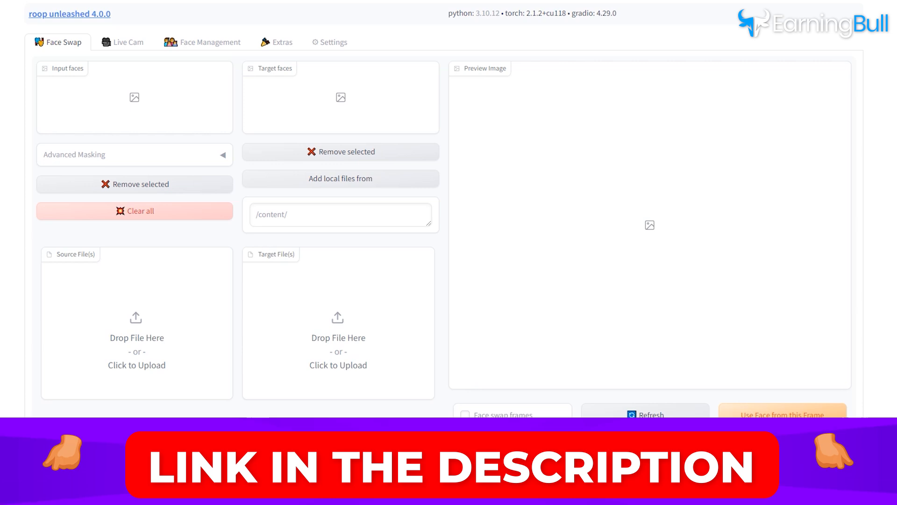
Step: In roop unleashed, upload girl 1.png as the source face and girl 4.mp4 as the target video
left_click_drag(0, 304, 96, 318)
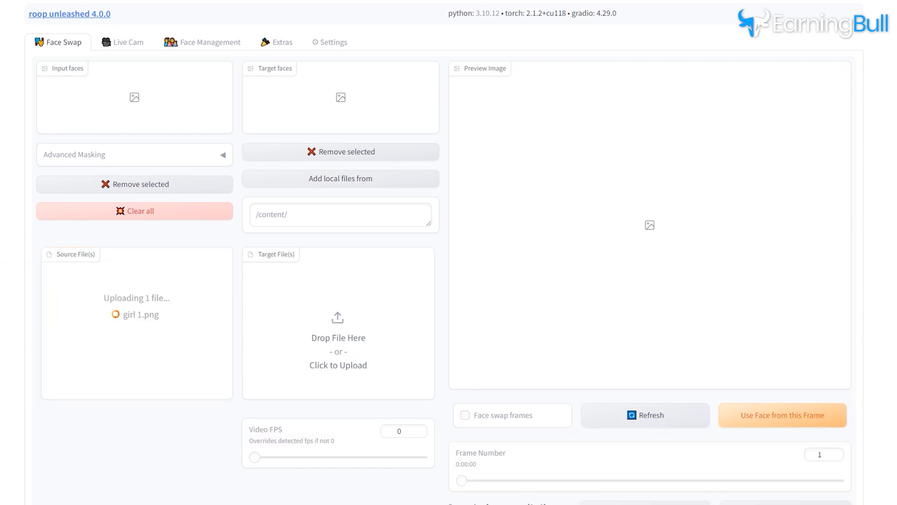
left_click_drag(56, 327, 315, 337)
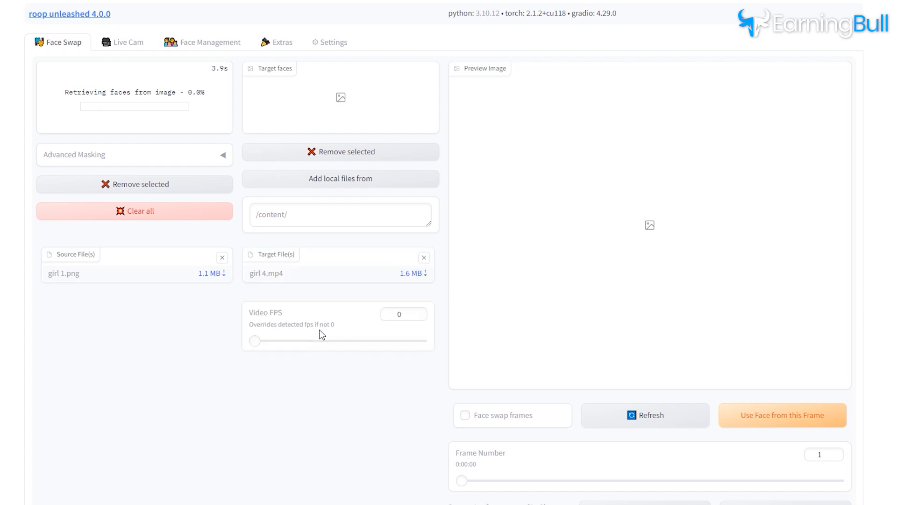
Step: Set the face swap post-processing to GFPGAN and start processing the target video
scroll(333, 398, "down", 4)
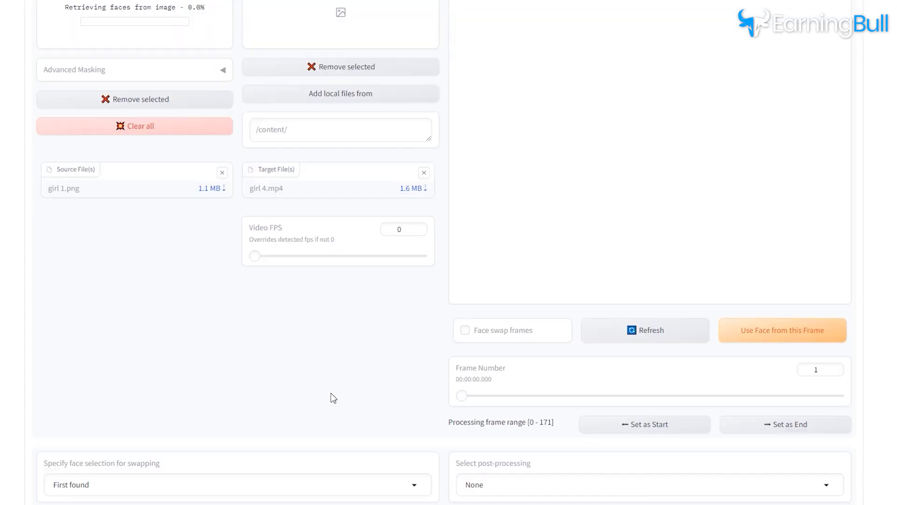
left_click(495, 379)
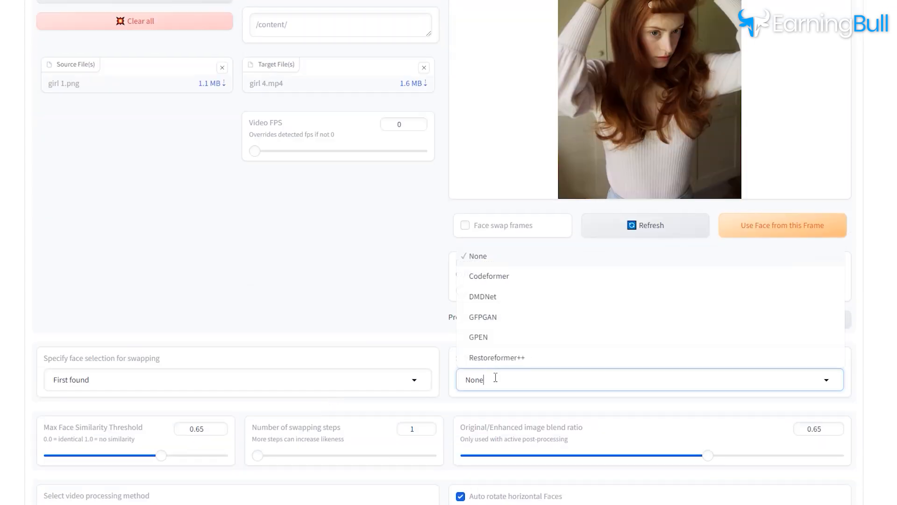
left_click(489, 322)
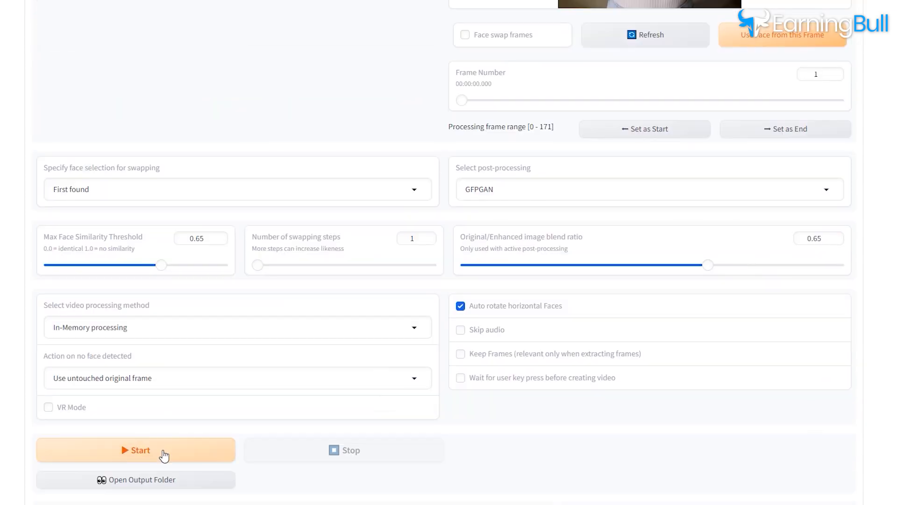
left_click(162, 453)
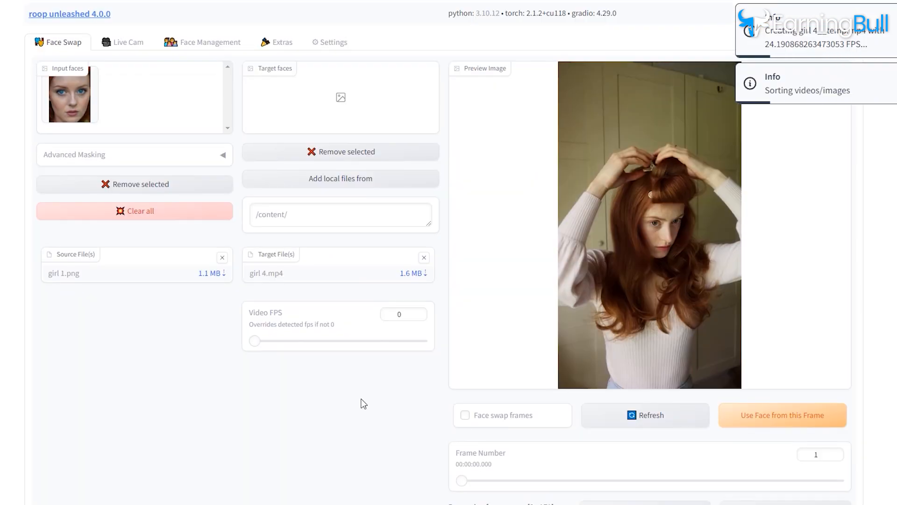